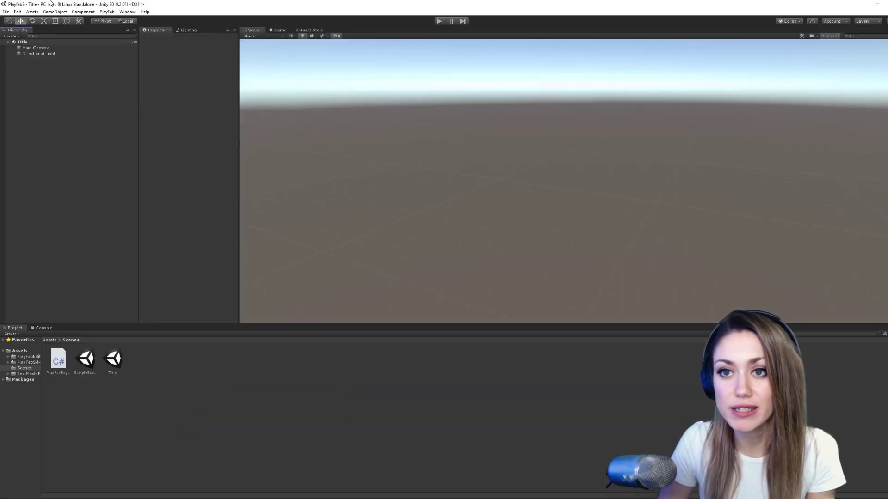
Create a UI Canvas holding three stacked input fields
left_click(56, 13)
mouse_move(132, 123)
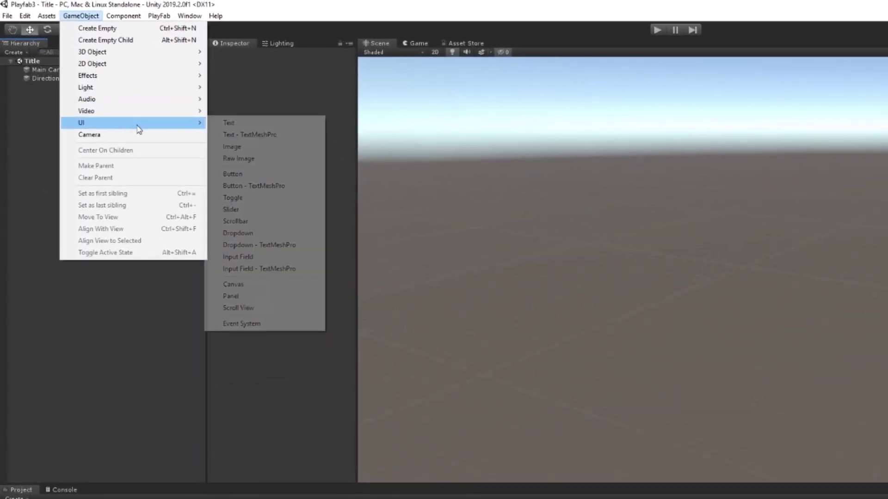
left_click(253, 123)
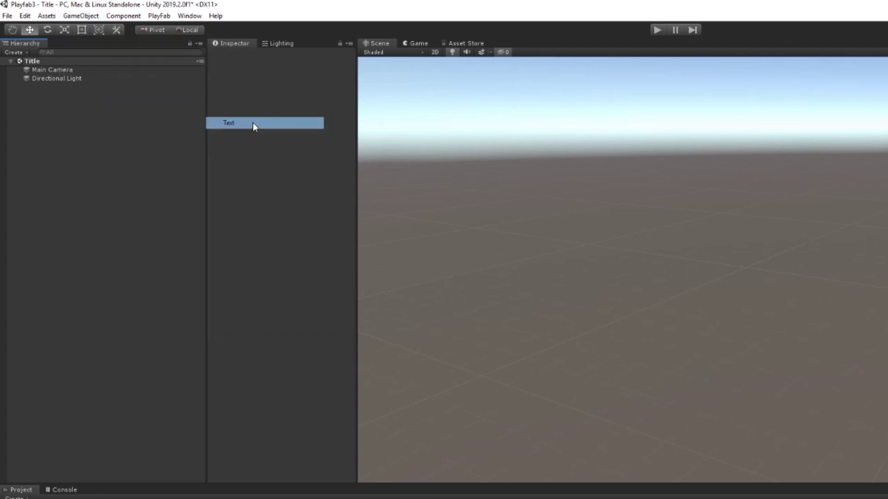
right_click(78, 87)
mouse_move(101, 273)
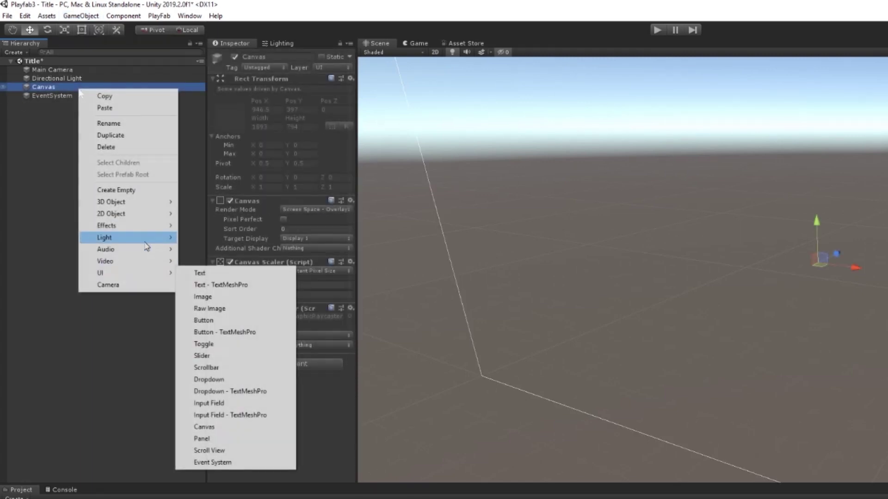
left_click(232, 403)
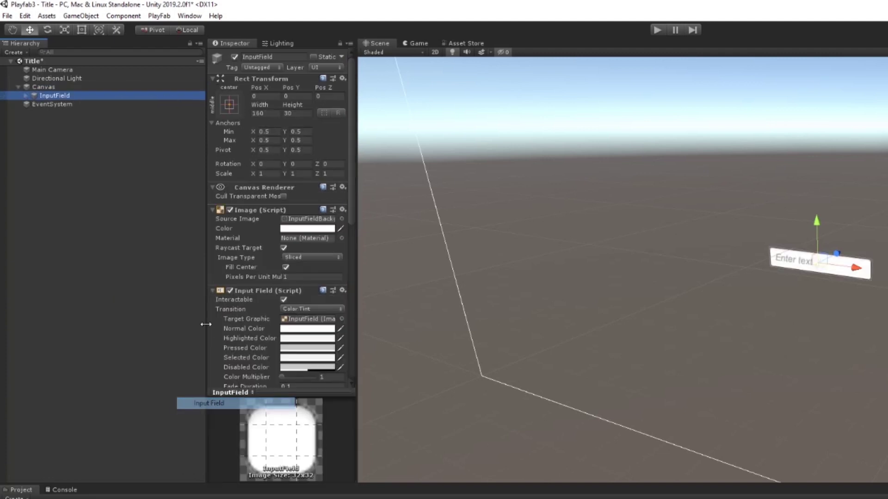
key("ctrl+d")
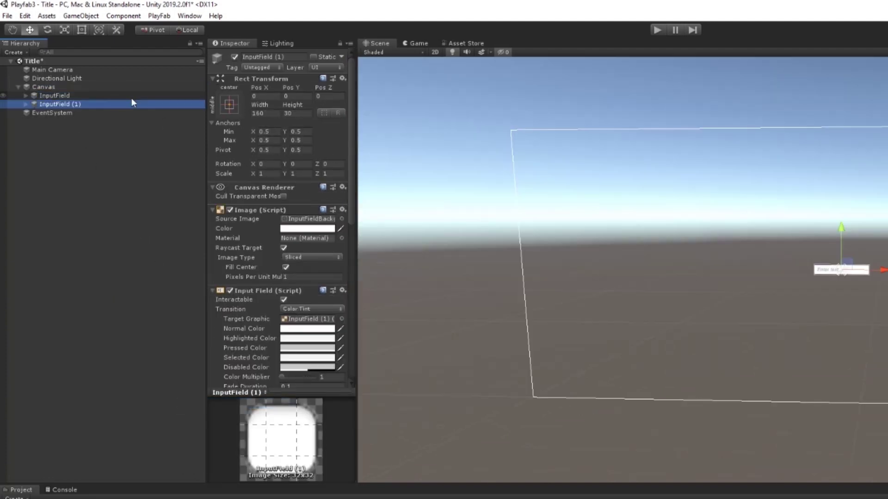
left_click_drag(842, 231, 841, 253)
key("ctrl+d")
Add a button to the Canvas beneath the input fields
left_click(50, 87)
right_click(58, 87)
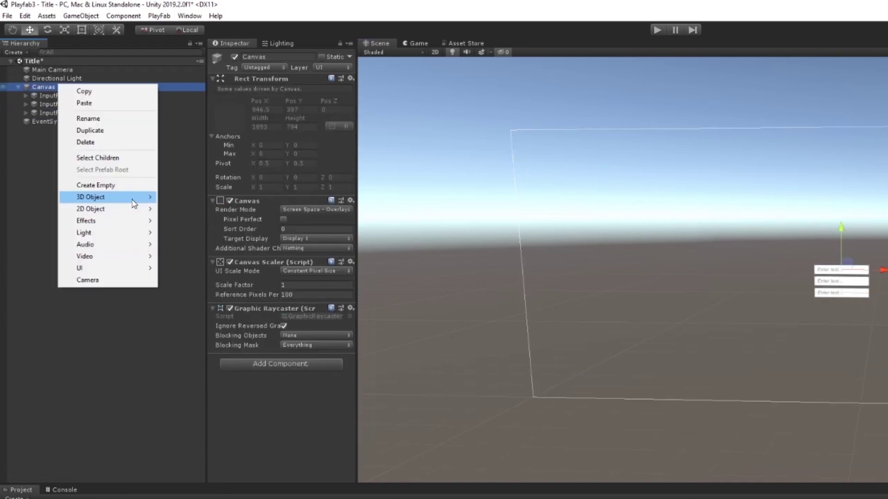
left_click(183, 315)
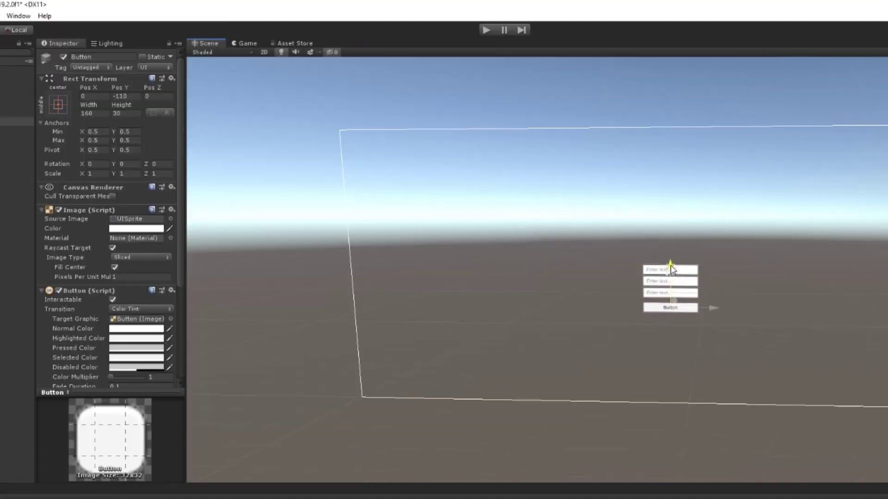
left_click(159, 226)
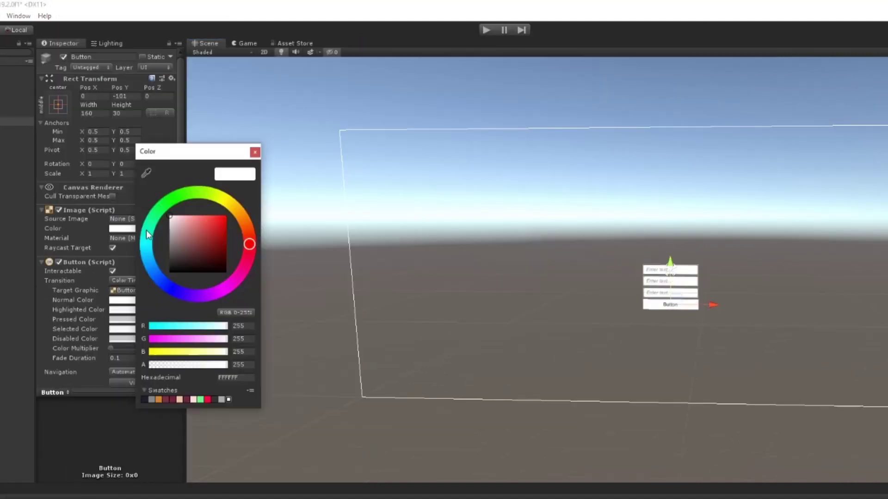
Make the button blue and add an empty object holding a new panel under the Canvas
left_click(221, 202)
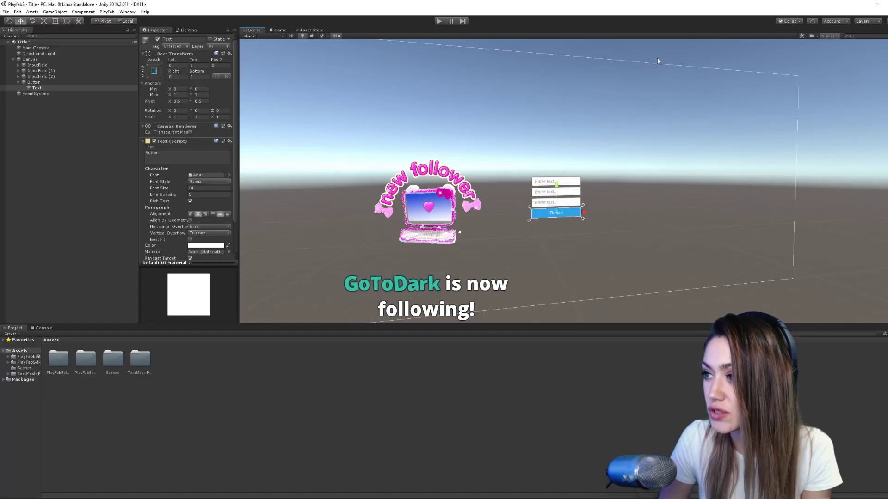
left_click(105, 95)
right_click(106, 90)
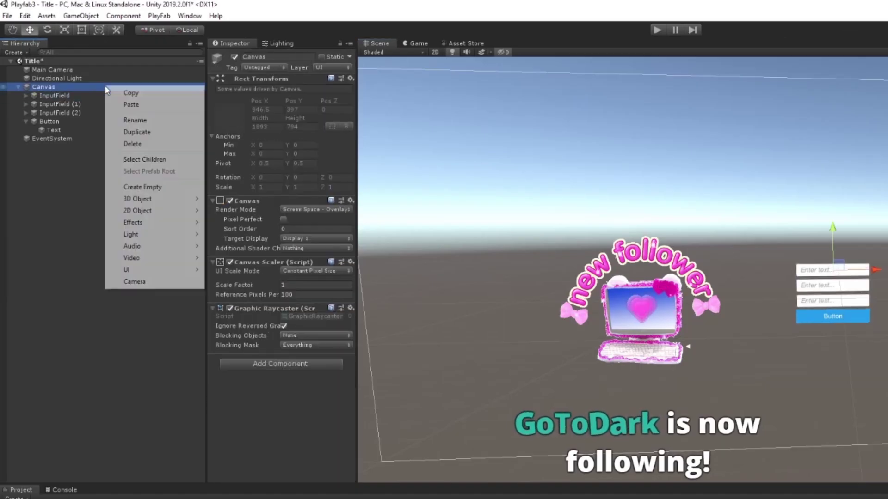
left_click(162, 183)
right_click(82, 139)
mouse_move(104, 321)
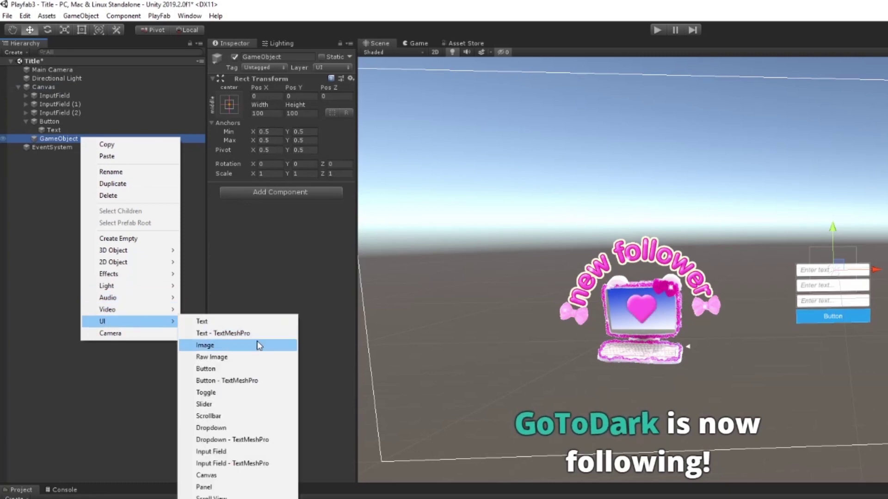
left_click(273, 487)
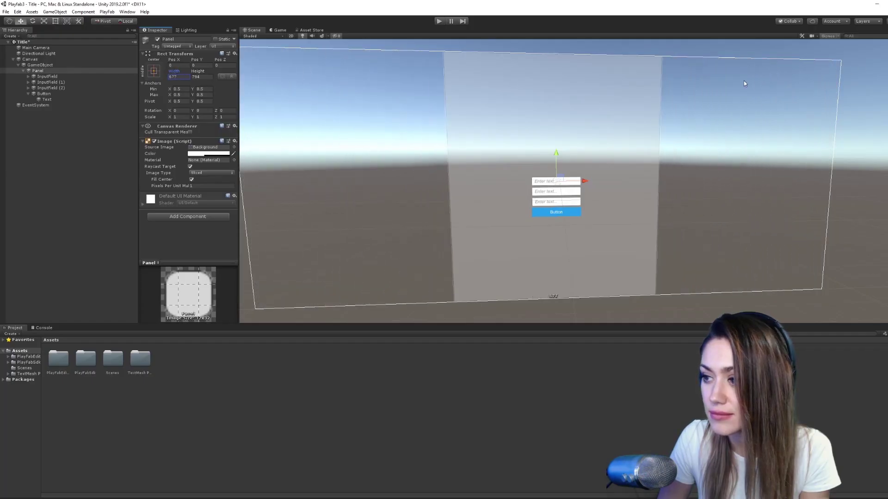
Resize the panel to about 209 wide by 279 tall
left_click_drag(744, 83, 647, 95)
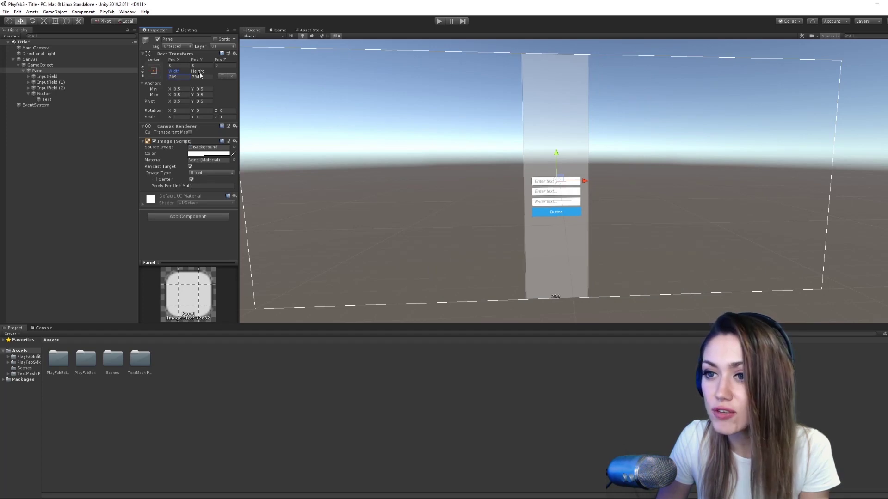
left_click_drag(198, 71, 57, 90)
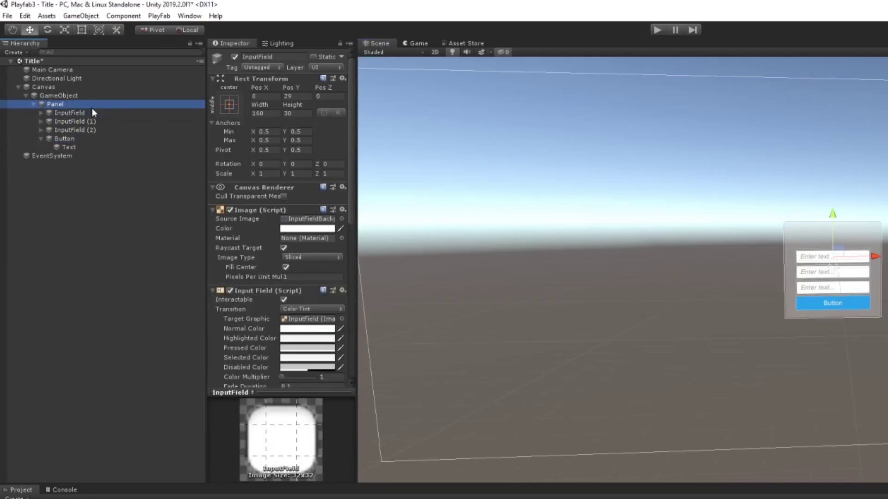
right_click(92, 105)
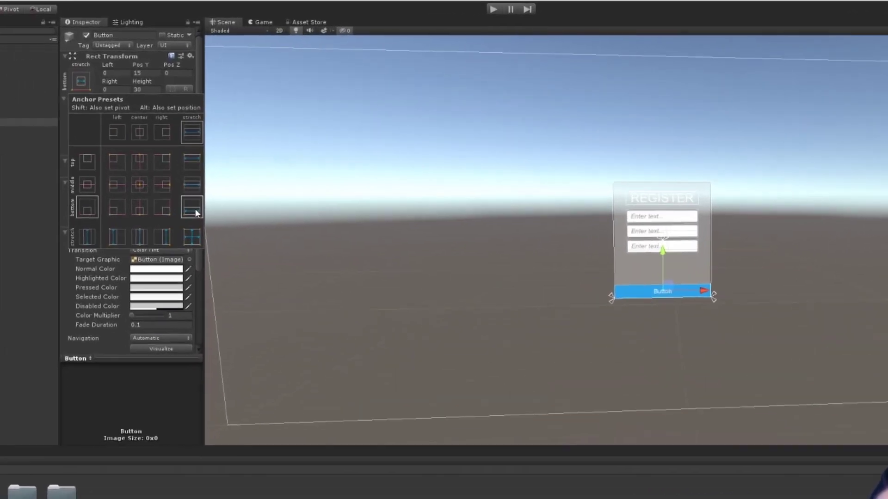
Make the button 60 tall and relabel it 'Register'
left_click_drag(149, 82, 167, 82)
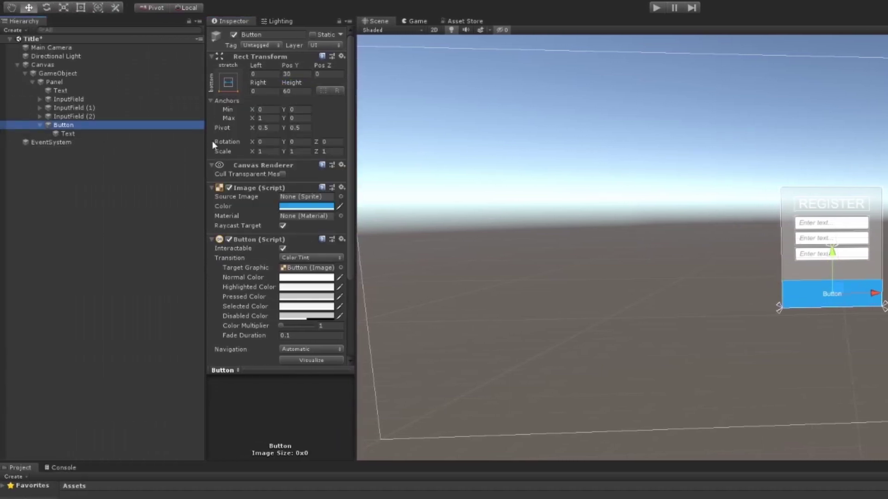
key("Down")
double_click(297, 204)
type("Register")
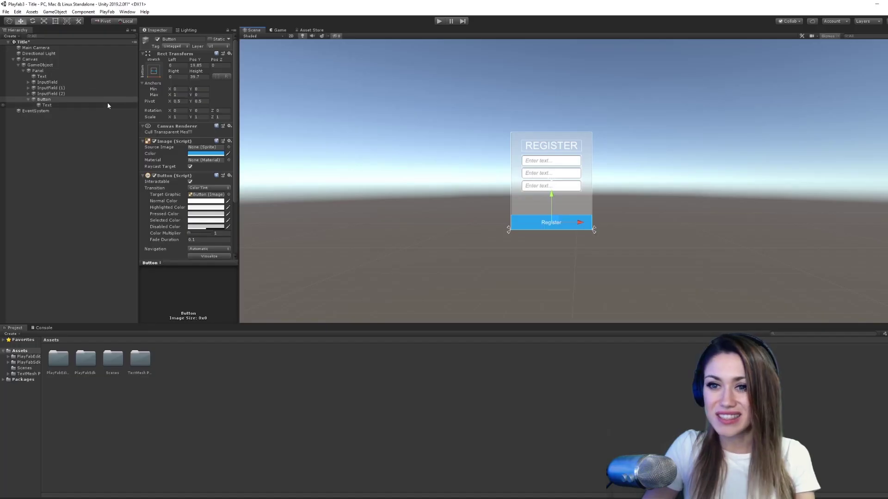
Add a fourth input field, label a tab 'Sign Up', and delete the REGISTER heading
left_click(92, 93)
key("ctrl+d")
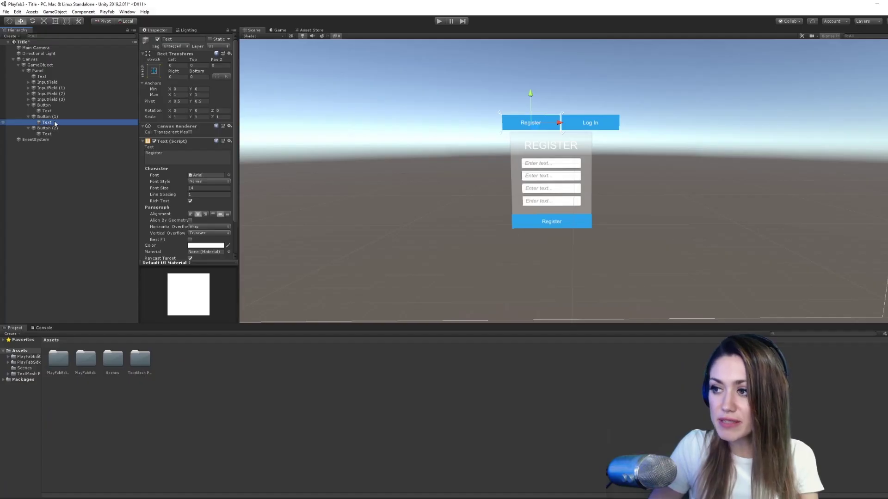
double_click(198, 161)
type("Sign ")
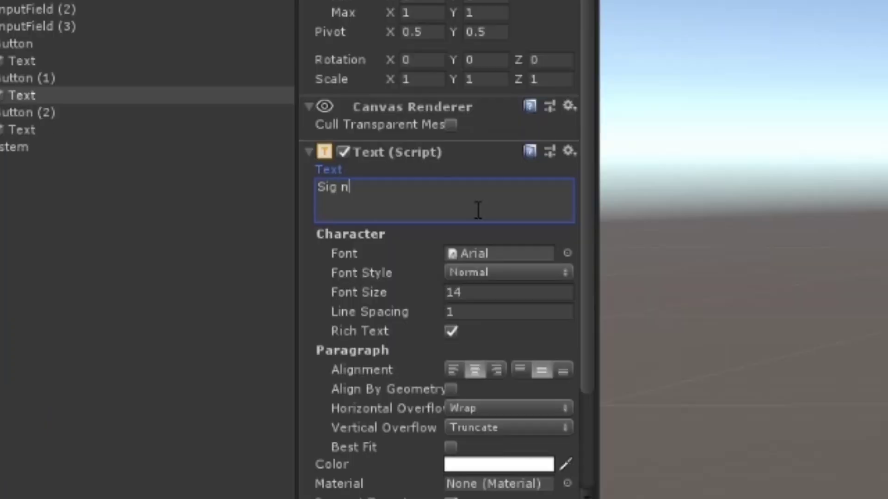
type("Up")
left_click(782, 198)
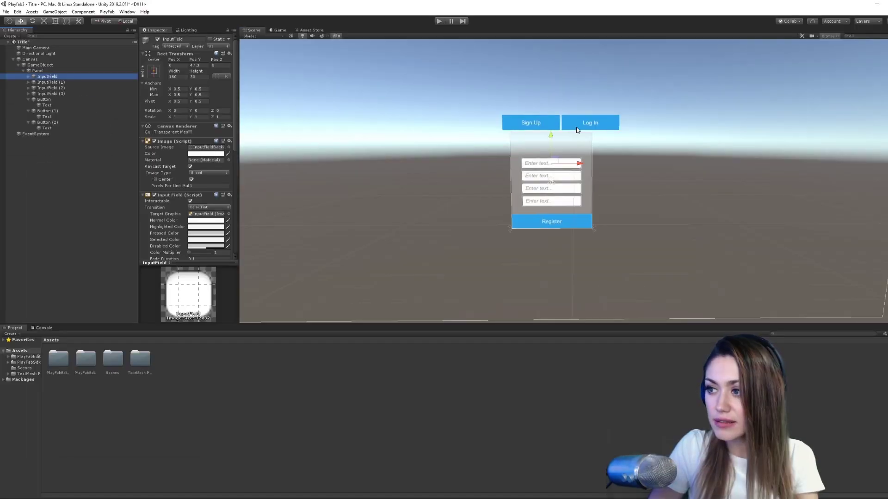
key("Delete")
left_click(46, 122)
Make the Log In button blue and non-interactable, with a lower-opacity disabled colour
left_click(194, 199)
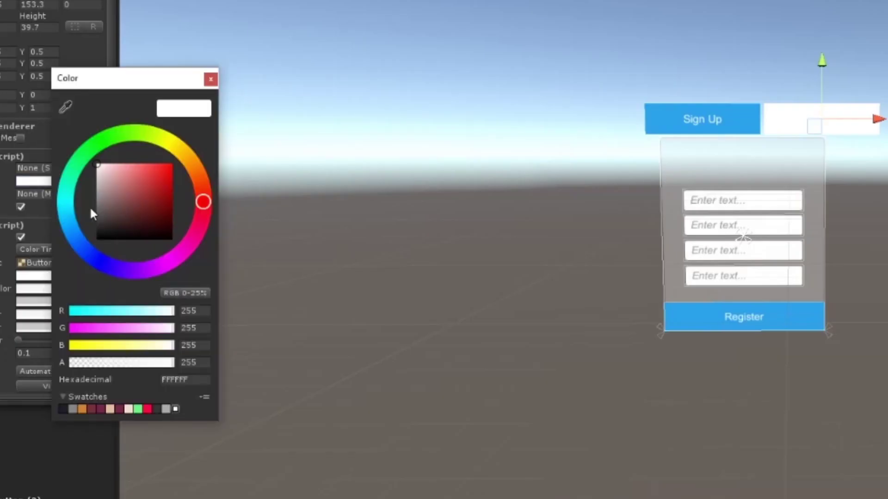
left_click(76, 225)
left_click(141, 178)
key("Return")
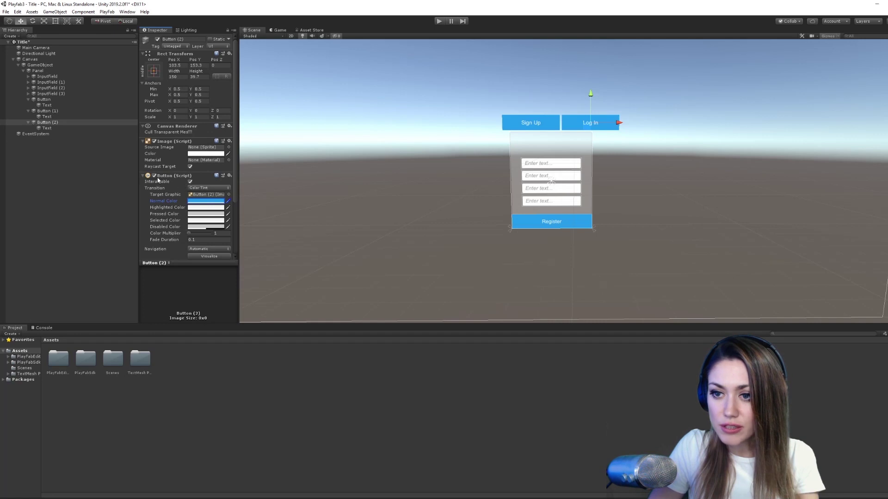
left_click(154, 176)
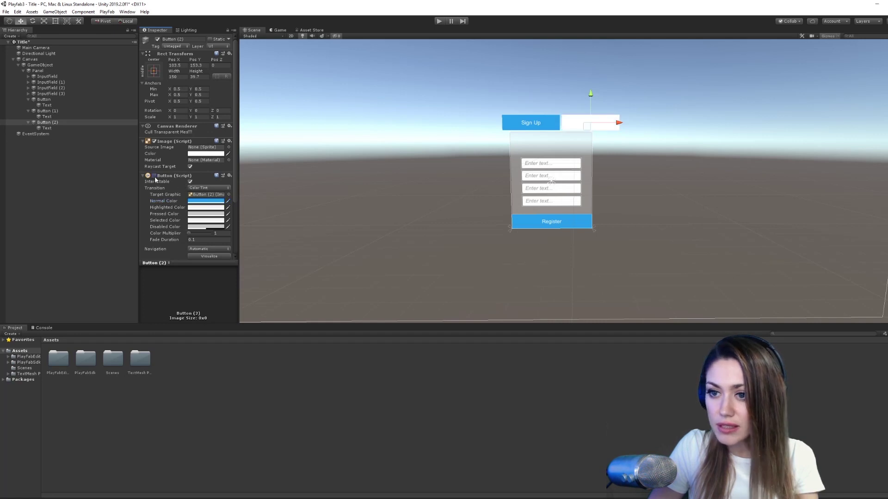
left_click(206, 227)
left_click(286, 103)
left_click(190, 182)
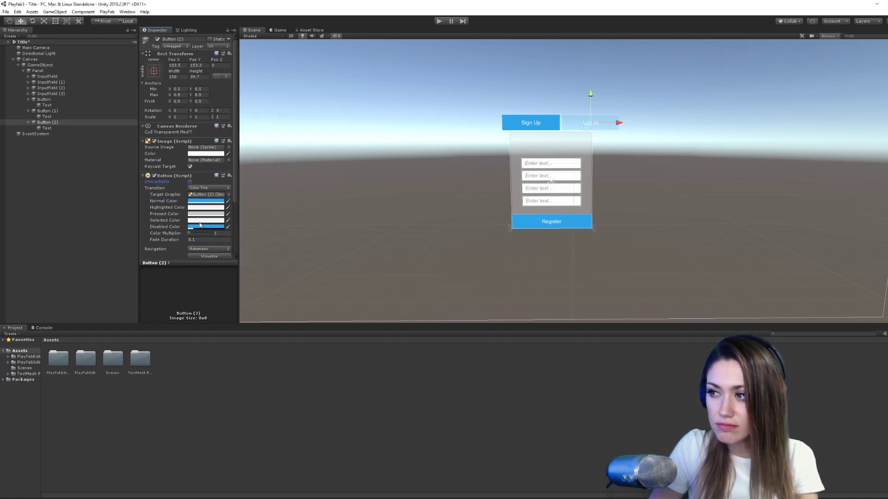
left_click(200, 228)
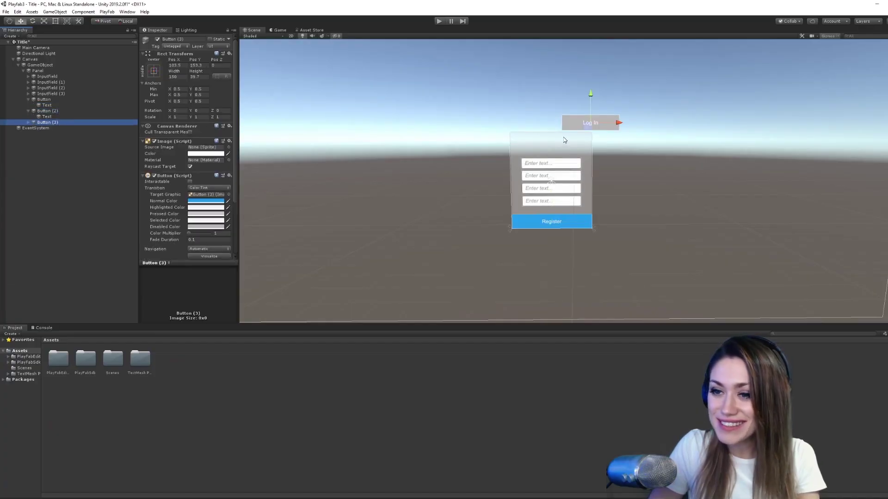
Edit the new tab's label and shift the Sign Up and Log In buttons slightly left
left_click(47, 116)
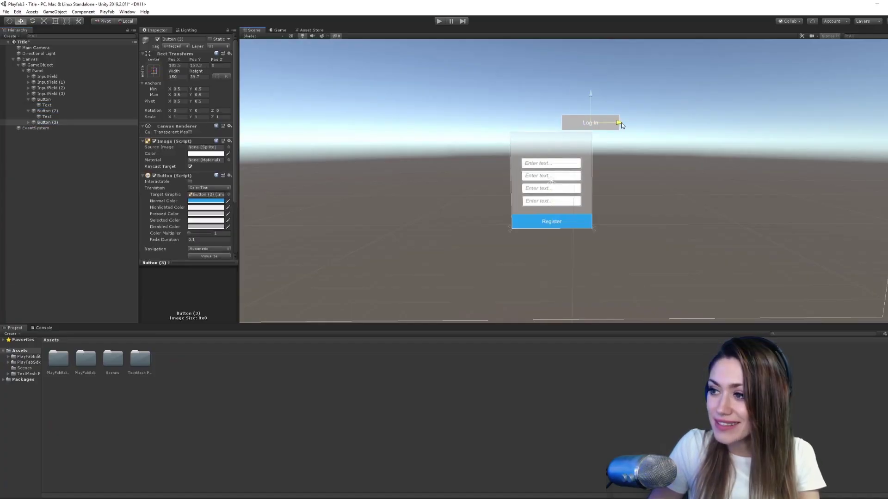
double_click(173, 155)
type("Sid")
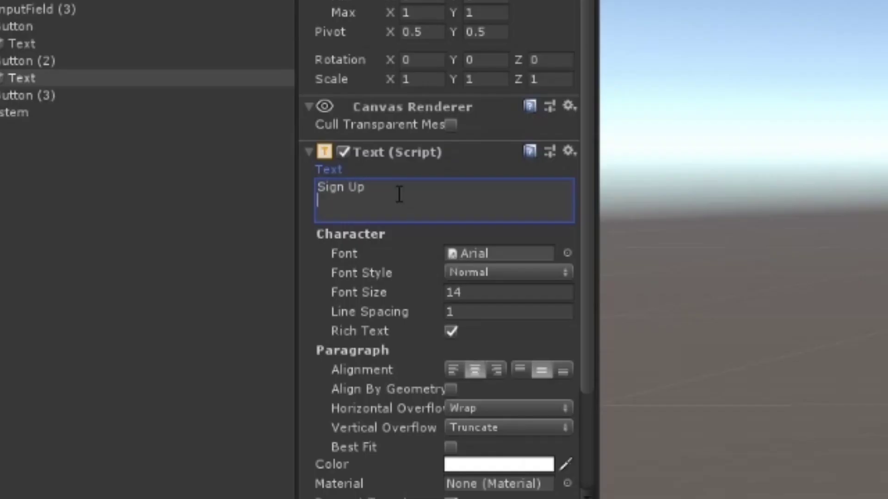
left_click(18, 78)
left_click(14, 62)
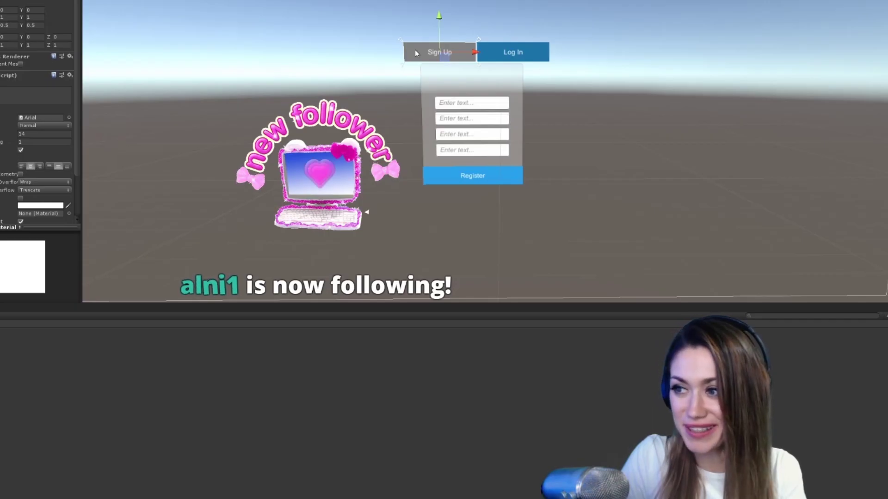
left_click(474, 56)
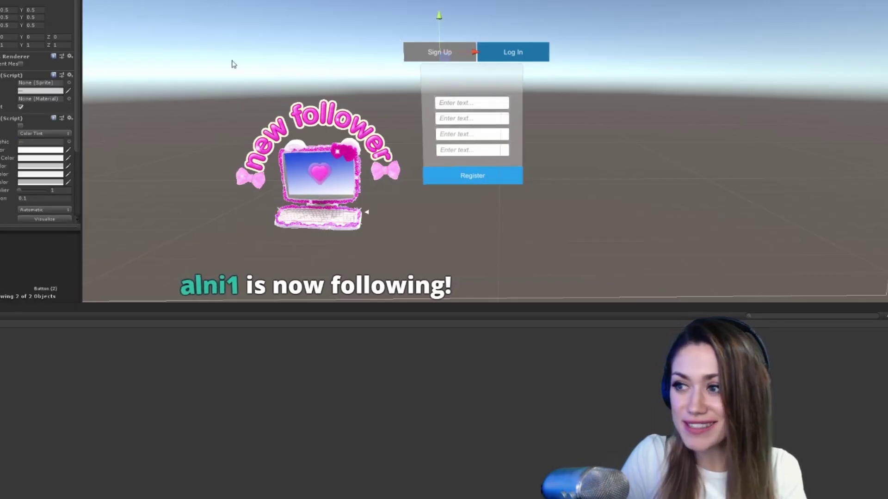
left_click_drag(472, 56, 468, 56)
Rename the background panel, colour the Log In tab grey and the Sign Up tab white
left_click(471, 76)
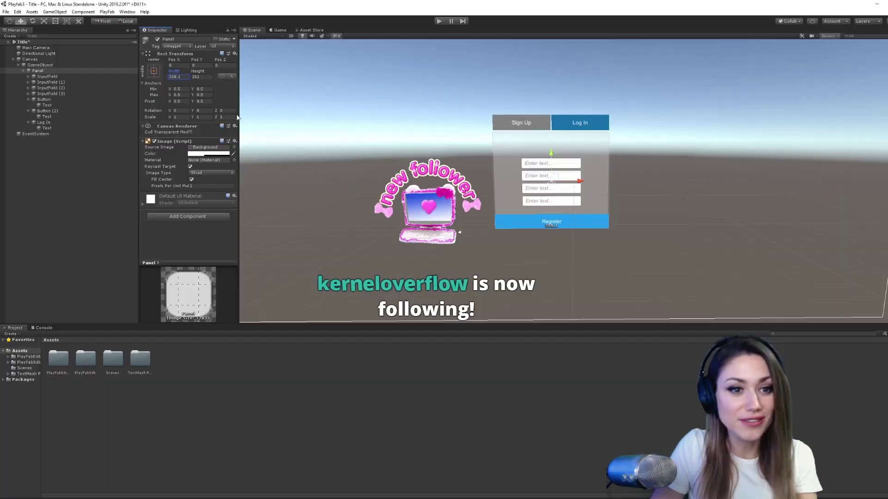
left_click(458, 99)
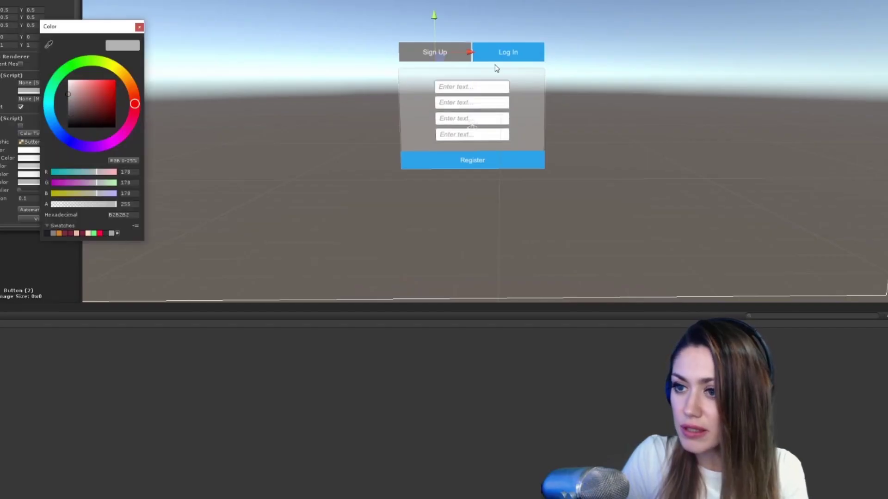
left_click(481, 48)
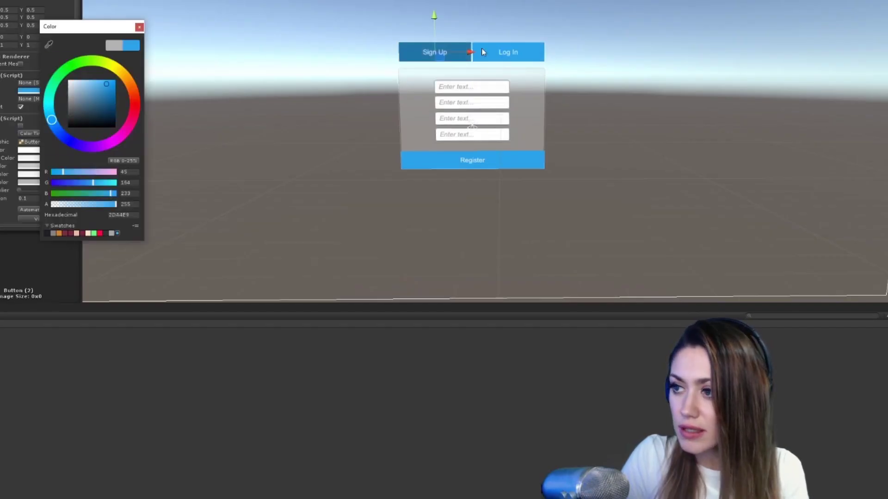
left_click(139, 27)
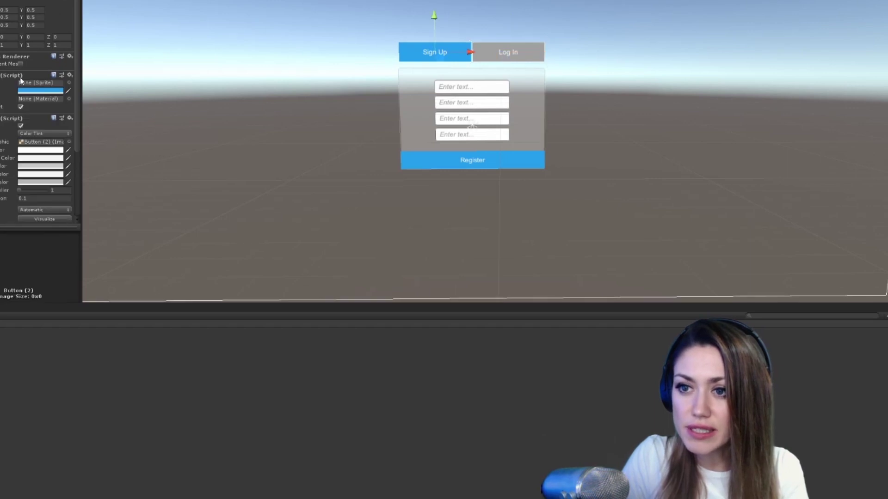
left_click(39, 92)
left_click(81, 88)
left_click(139, 28)
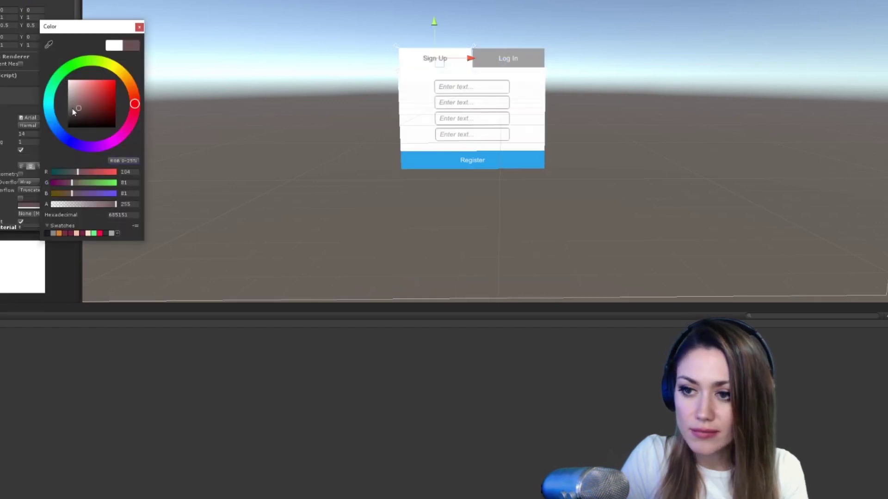
left_click(139, 27)
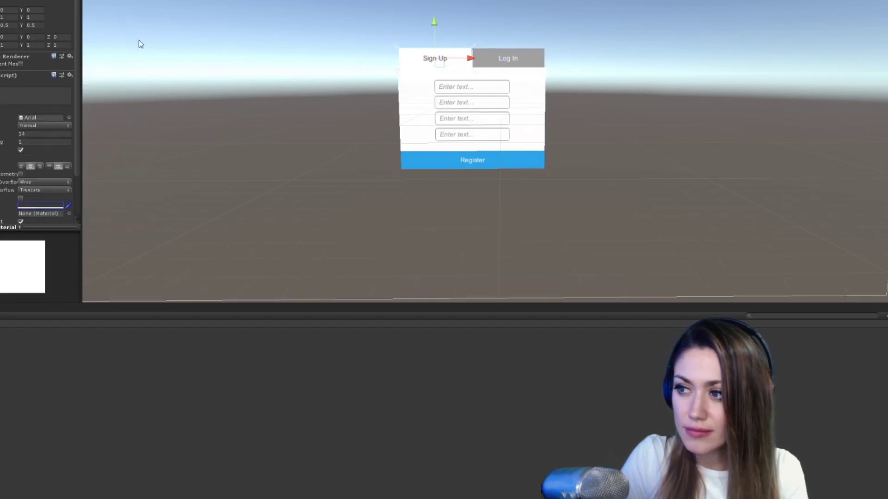
mouse_move(431, 143)
left_mouse_down("alt")
mouse_move(321, 129)
mouse_move(562, 140)
left_mouse_up("alt")
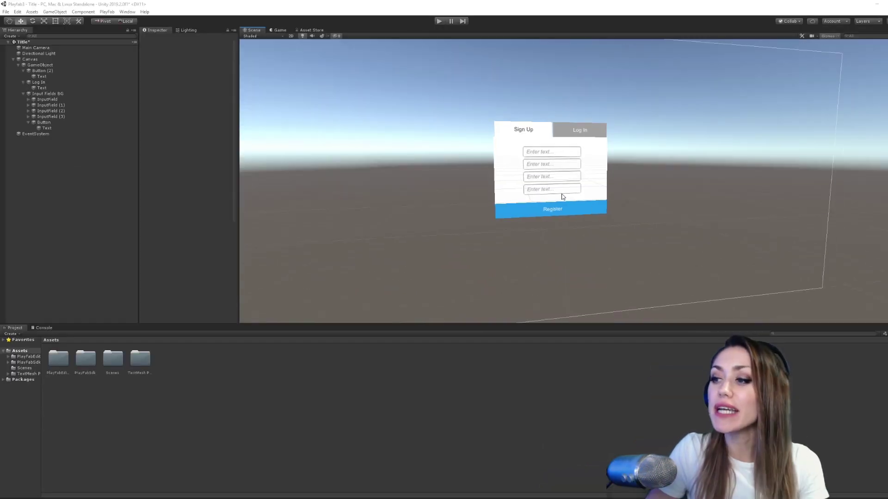
Change one input field's placeholder text to 'Confirm Email'
mouse_move(562, 196)
left_mouse_down("alt")
mouse_move(706, 259)
mouse_move(581, 232)
mouse_move(720, 224)
left_mouse_up("alt")
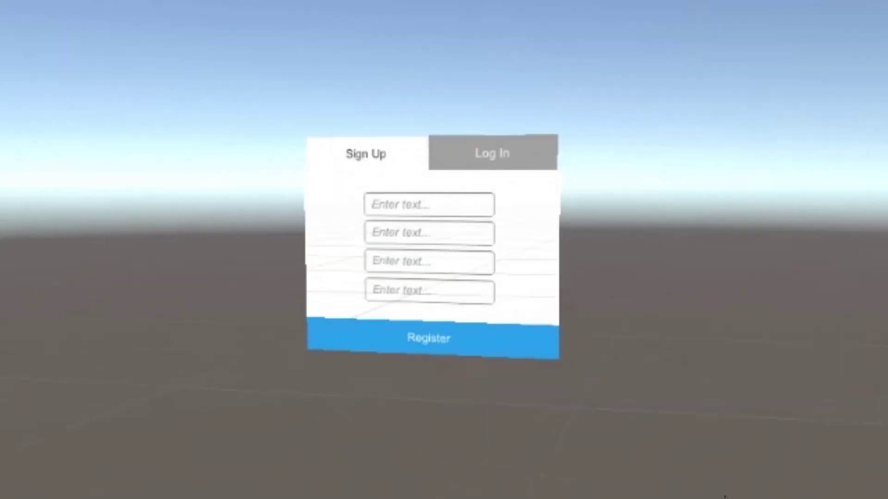
left_click_drag(725, 497, 830, 497, "alt")
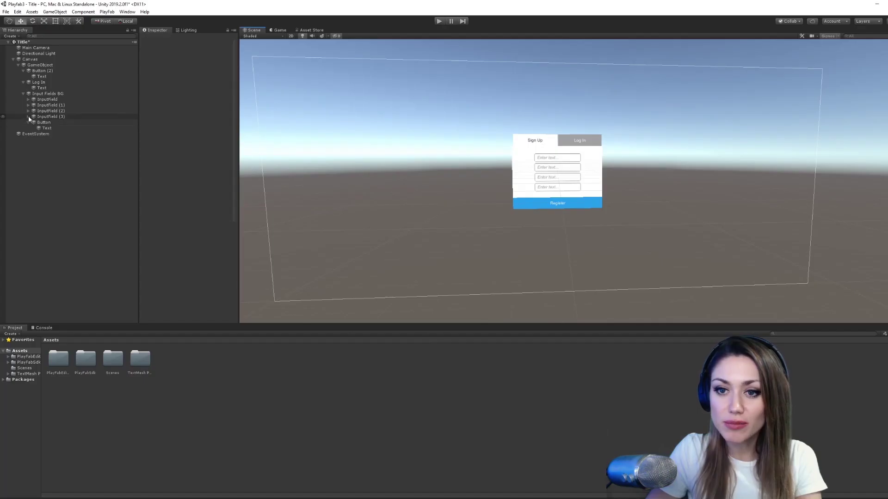
left_click(29, 116)
left_click(28, 100)
left_click(48, 158)
key("f")
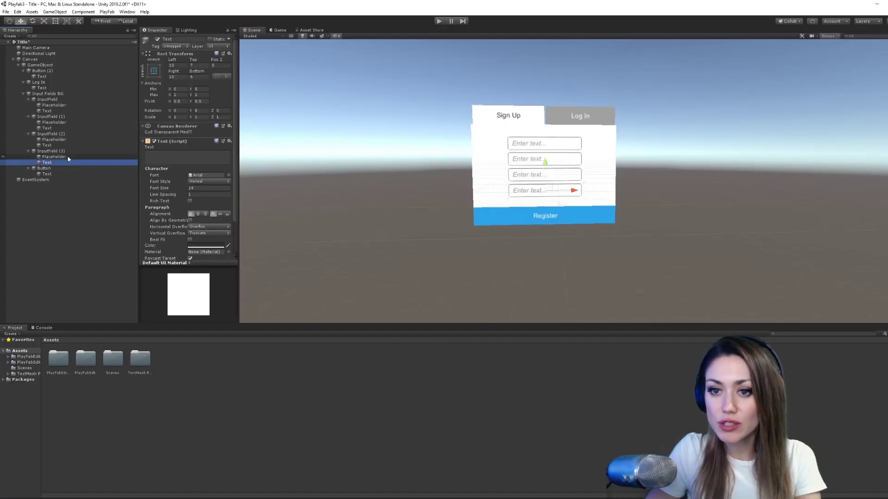
left_click(185, 157)
type("Confirm Email")
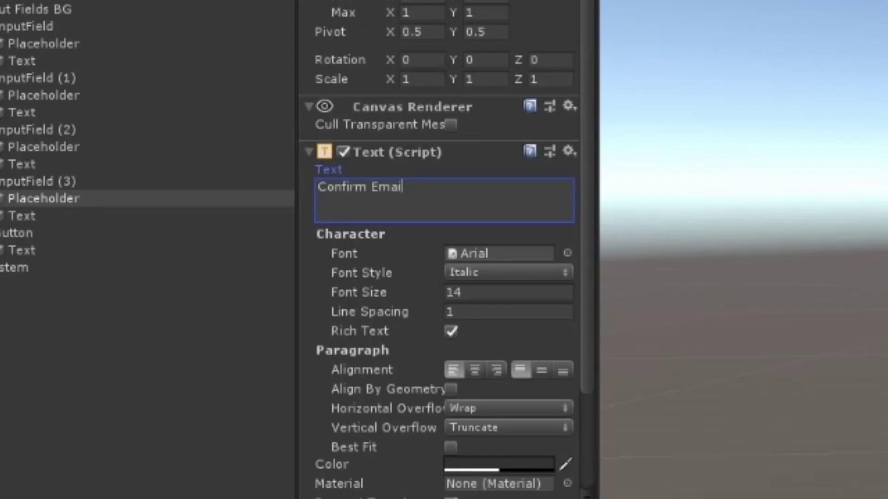
Set the second input field's placeholder text to 'Email...'
left_click(47, 181)
left_click(129, 204)
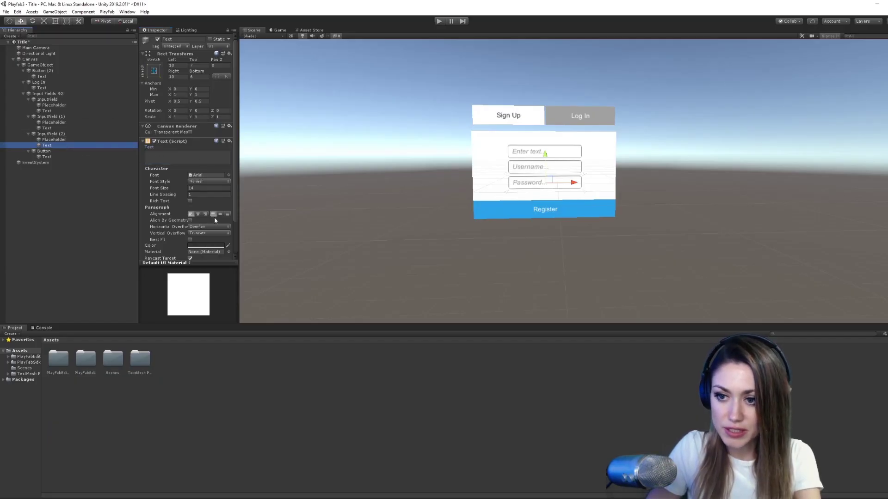
scroll(215, 220, "down", 1)
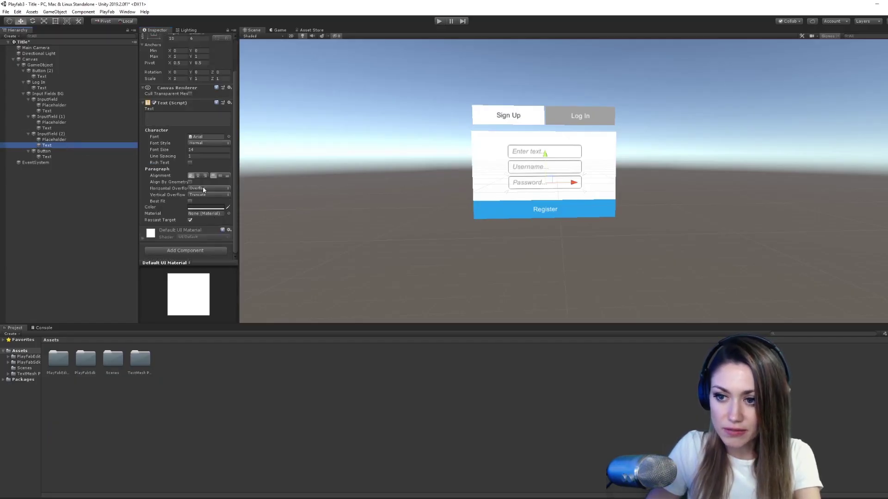
scroll(206, 184, "down", 2)
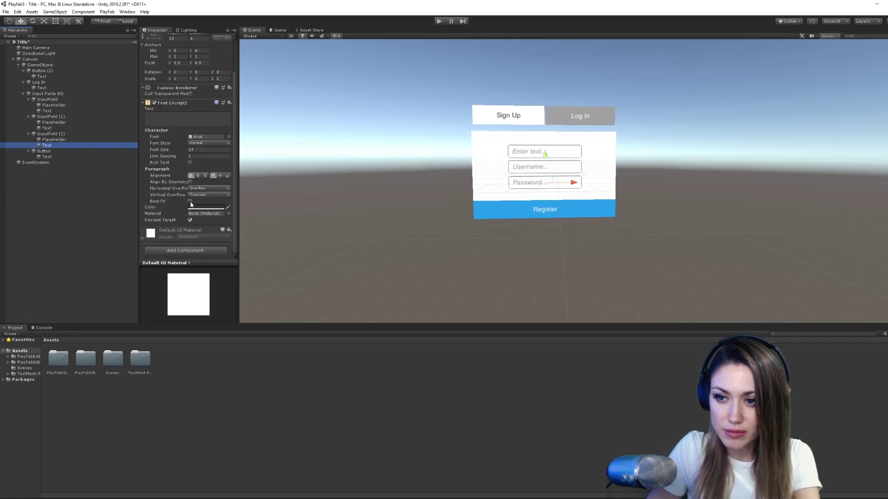
left_click(51, 117)
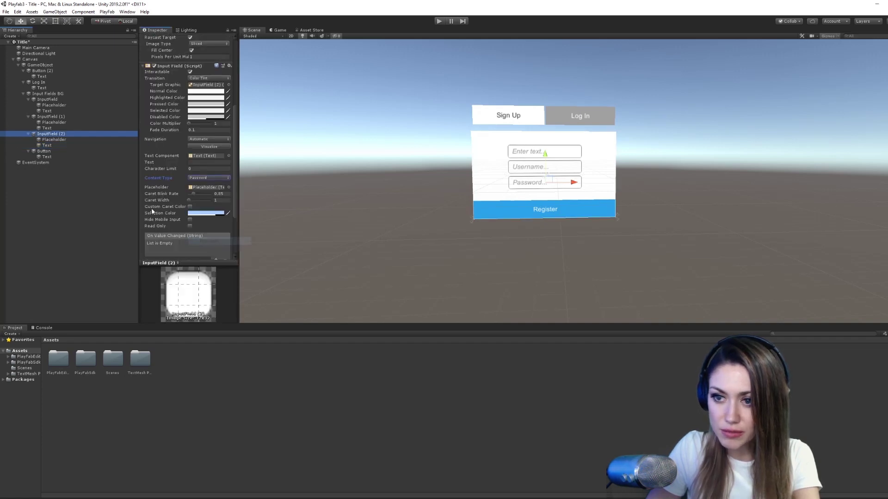
left_click(71, 121)
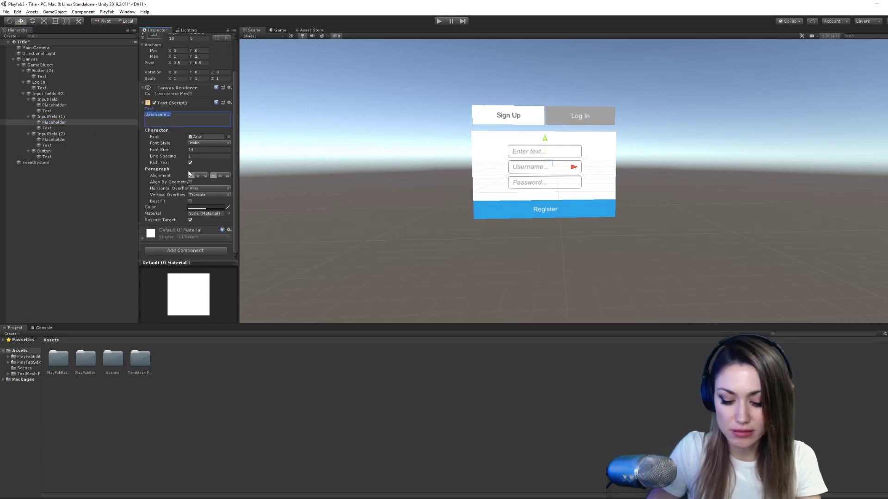
type("Email...")
left_click(60, 117)
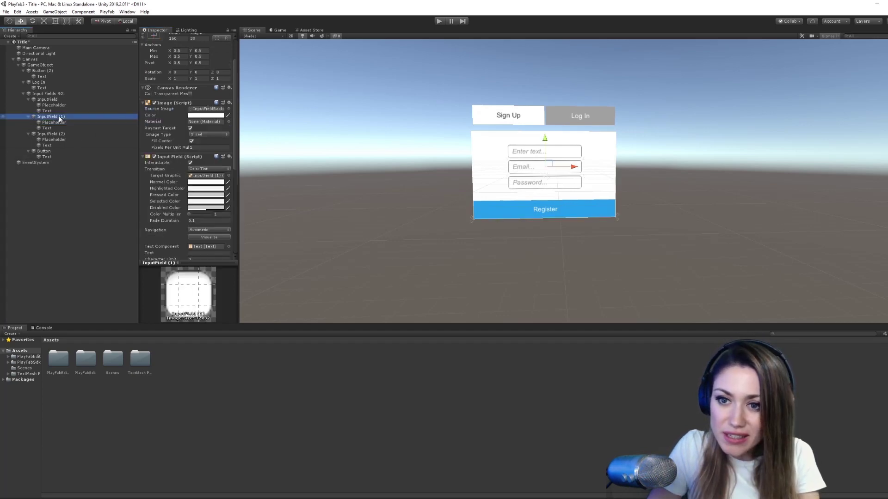
Make the first field alphanumeric and replace its selected text with 'Sign Up'
scroll(208, 172, "down", 5)
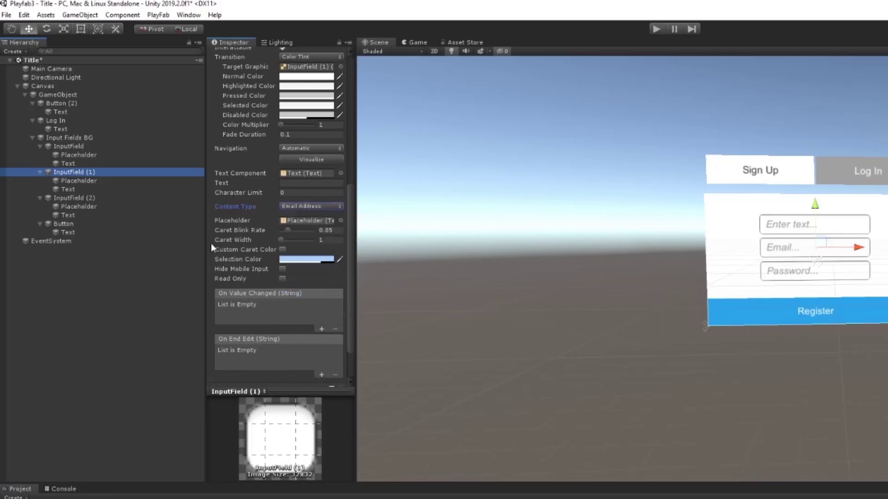
left_click(118, 148)
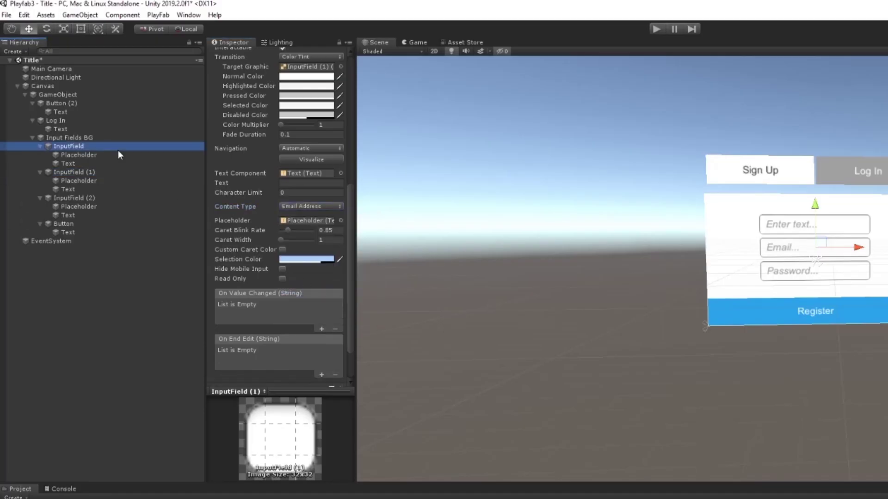
left_click(290, 206)
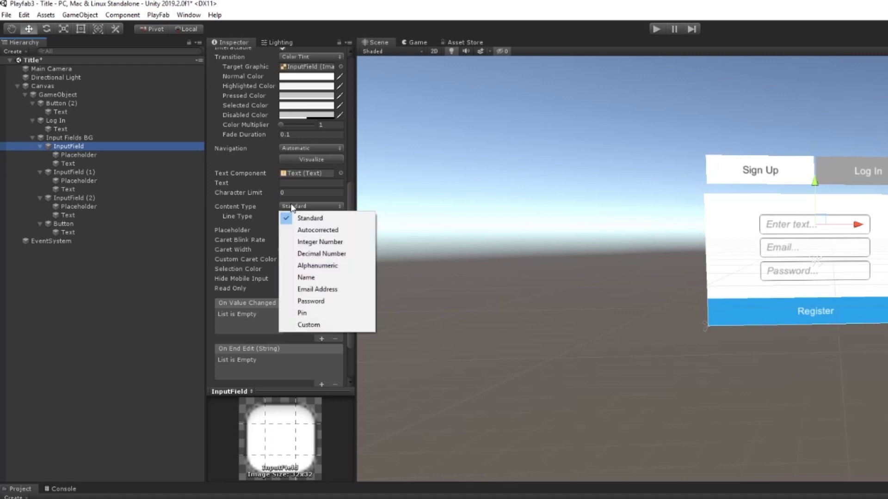
left_click(317, 265)
left_click(163, 157)
left_click(273, 179)
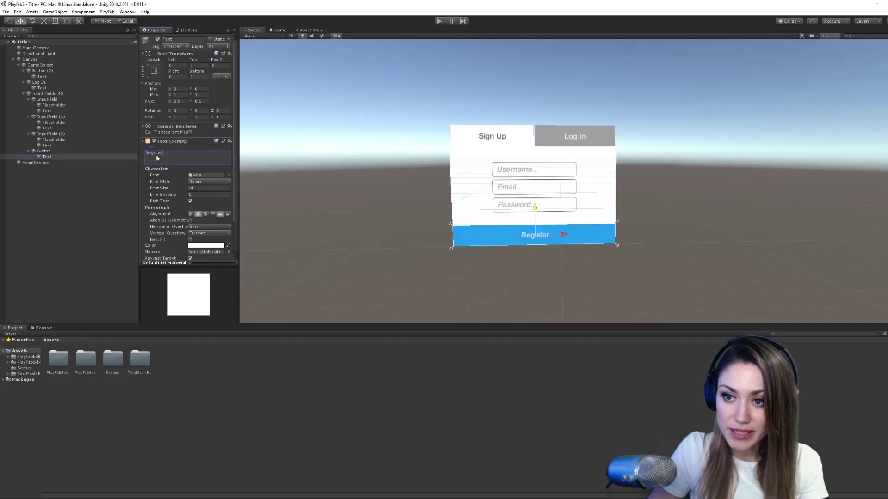
type("Sign Up")
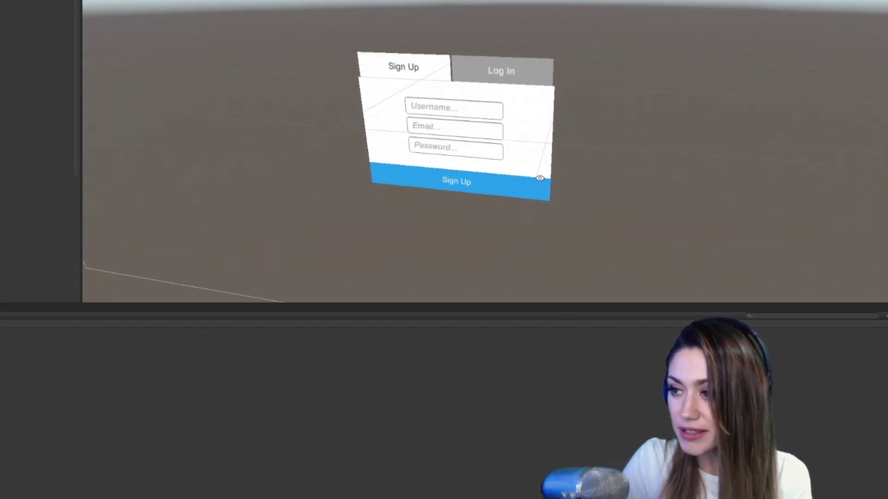
mouse_move(539, 178)
left_mouse_down("alt")
mouse_move(543, 125)
mouse_move(577, 103)
mouse_move(600, 144)
mouse_move(573, 135)
mouse_move(568, 146)
mouse_move(551, 126)
mouse_move(578, 139)
left_mouse_up("alt")
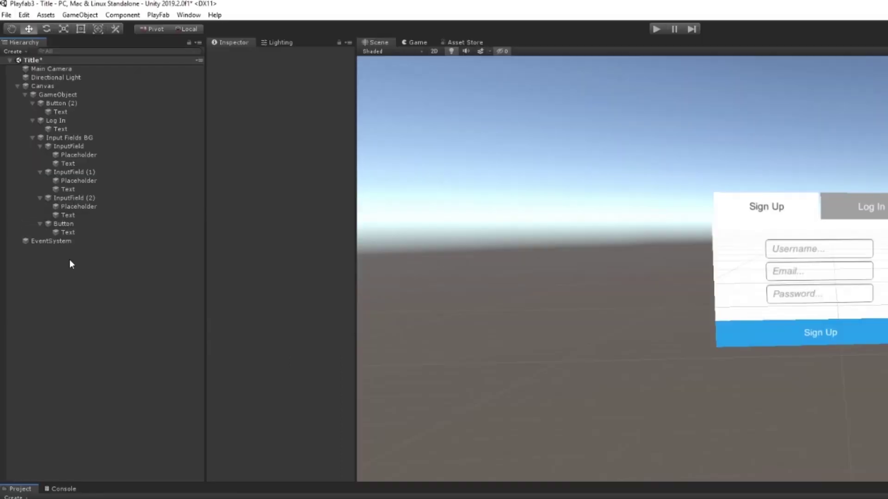
Create an empty CONTROLS object and move it to the top of the Hierarchy
right_click(69, 260)
left_click(108, 360)
type("CONTROLS")
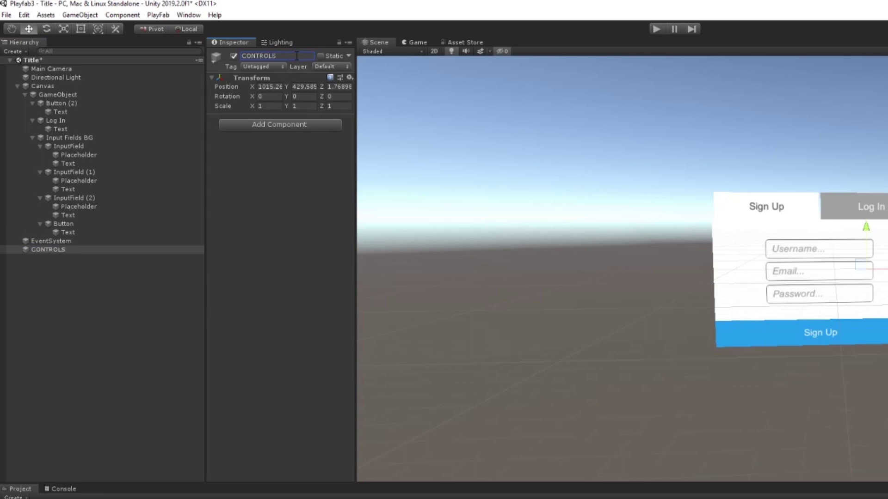
left_click_drag(50, 241, 59, 68)
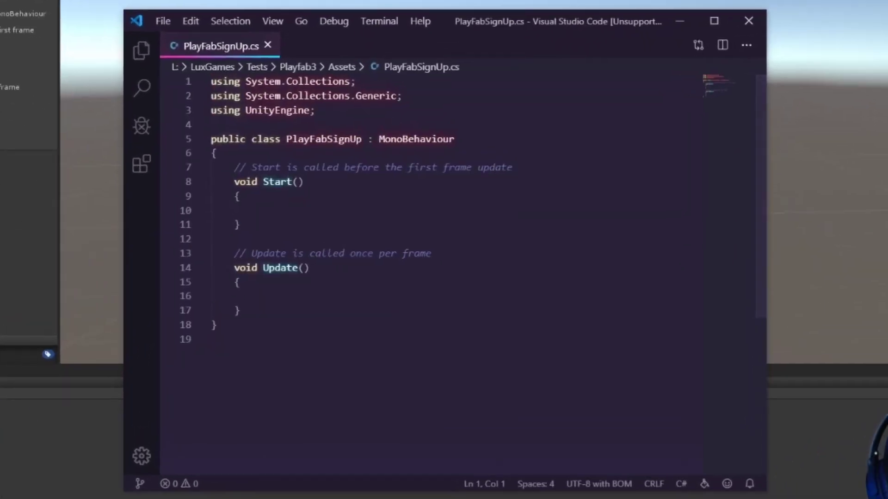
Delete Start and Update, begin a serialized Text declaration, and add the UnityEngine.UI import
mouse_move(248, 311)
left_mouse_down()
mouse_move(140, 234)
mouse_move(139, 169)
left_mouse_up()
key("Delete")
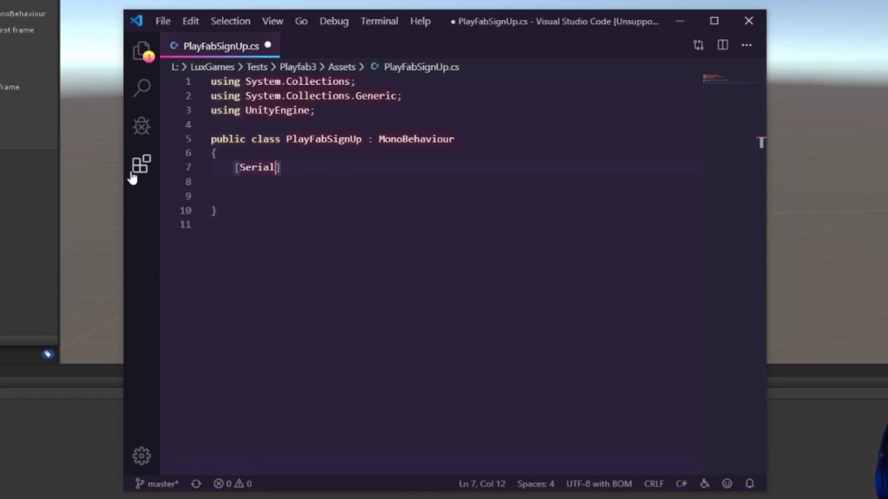
type("] Texxt")
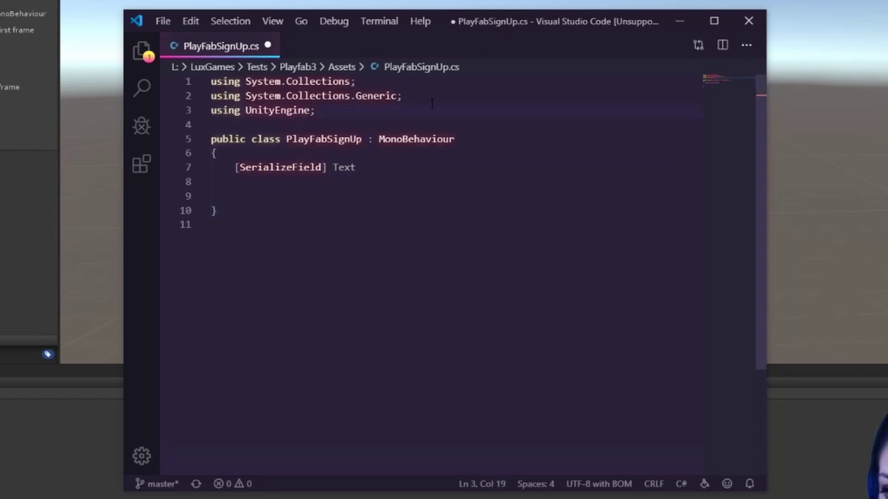
left_click_drag(319, 111, 402, 95)
key("ctrl+c")
left_click(327, 114)
key("ctrl+v")
key("Left")
type(".UI")
Name the Text fields username, userEmail and userPassword, then save the script
left_click(415, 181)
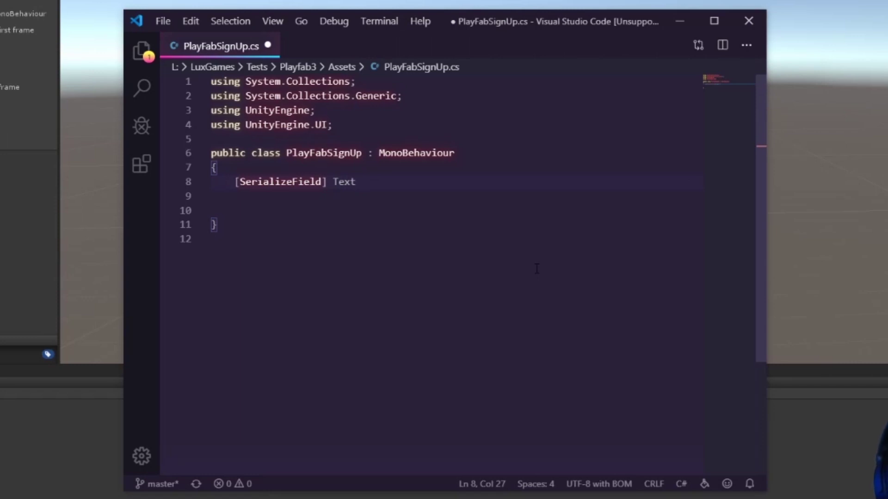
type("username, userEmail, userPassw")
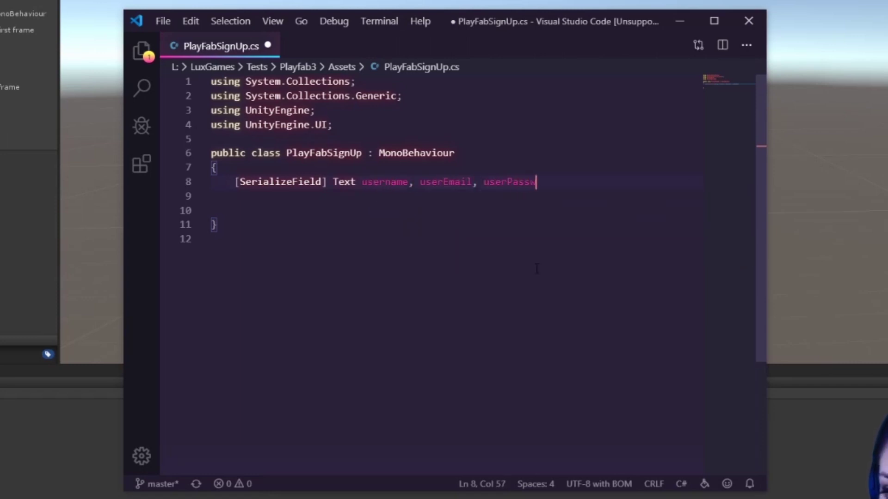
key("ctrl+s")
Import the PlayFab and PlayFab.ClientModels namespaces below UnityEngine.UI
left_click(214, 78)
key("Return")
key("Return")
left_click(332, 92)
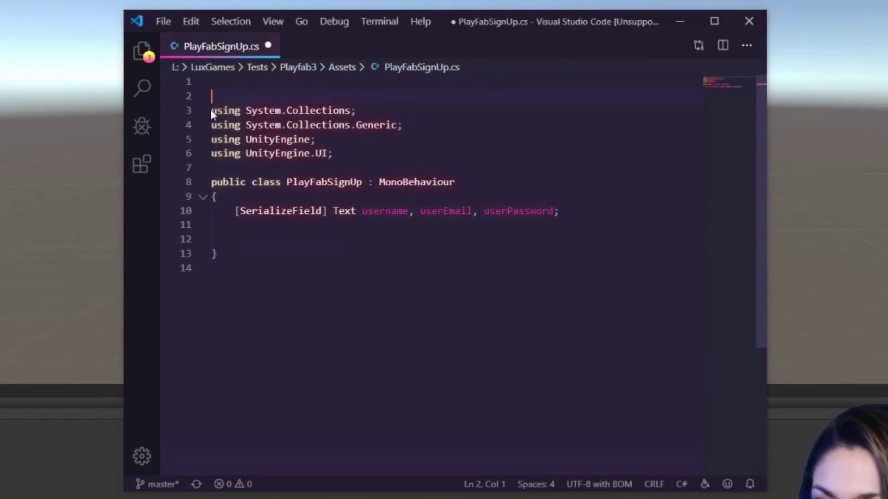
key("BackSpace")
key("BackSpace")
key("Return")
type("using PlayF")
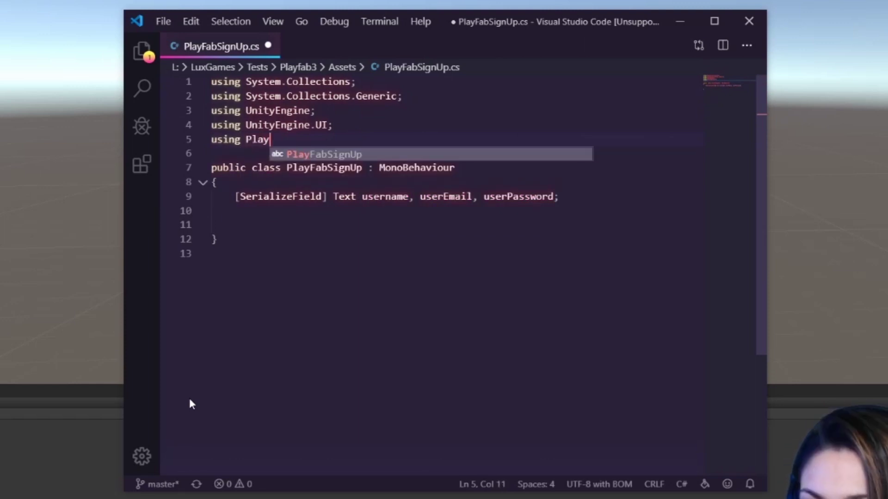
type("ab;")
key("Return")
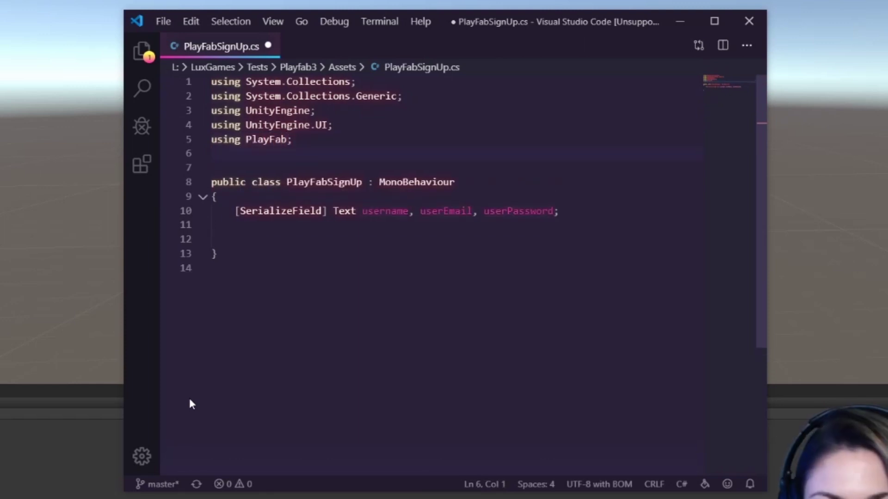
type("using PlayFab.ClientModels")
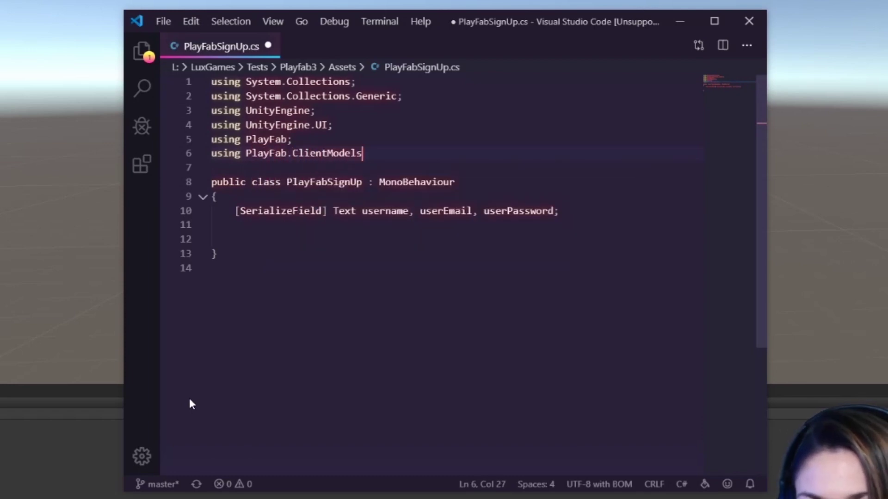
type(";")
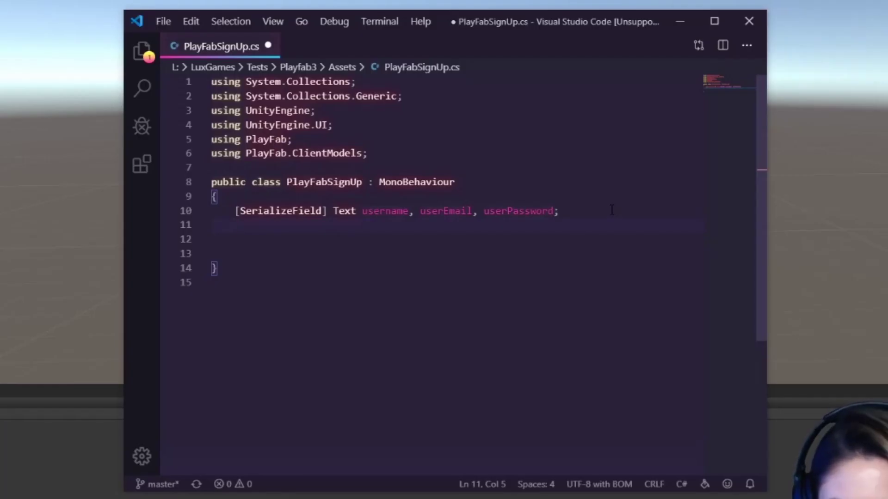
Declare a string encrytpedPassword field and start an empty public Register() method
type("string en")
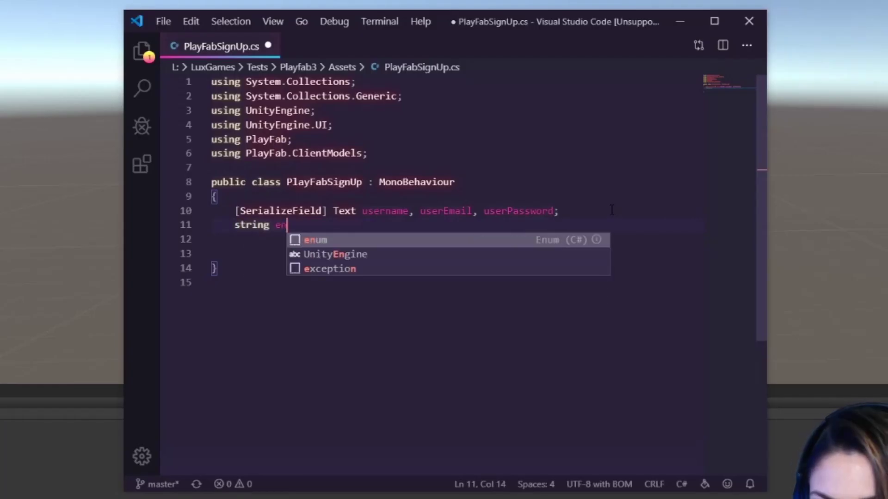
type("crytpedPasswor")
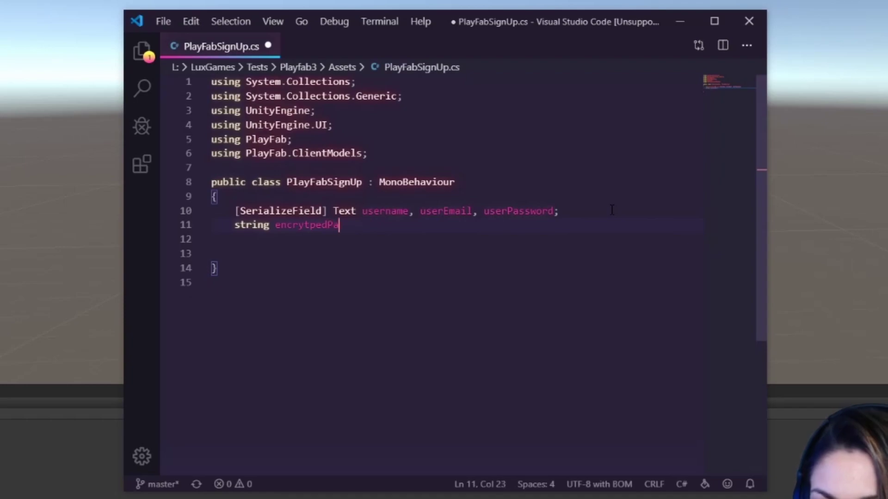
type("d;")
key("Return")
key("Return")
key("Return")
key("Up")
type("public void Register(){")
key("Return")
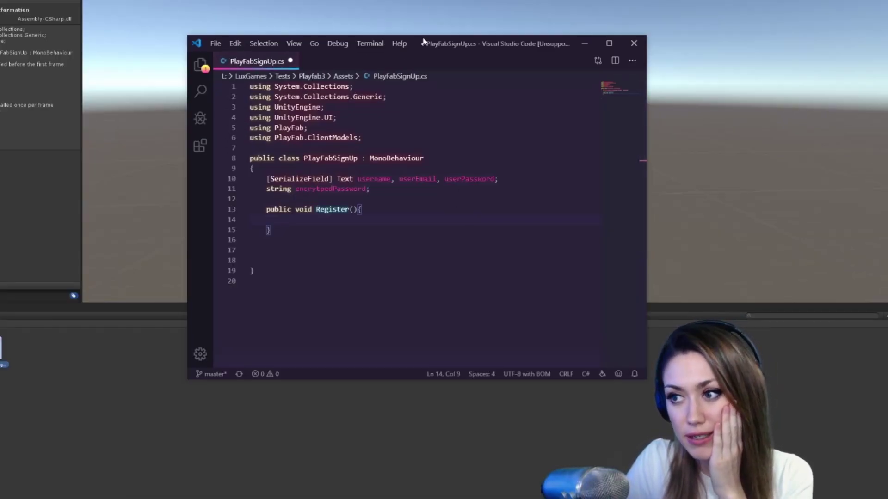
Build a ReigsterPlayFabUserRequest with Username, Email and encrypted Password from the fields
mouse_move(413, 44)
left_mouse_down()
mouse_move(423, 318)
mouse_move(412, 229)
mouse_move(305, 154)
left_mouse_up()
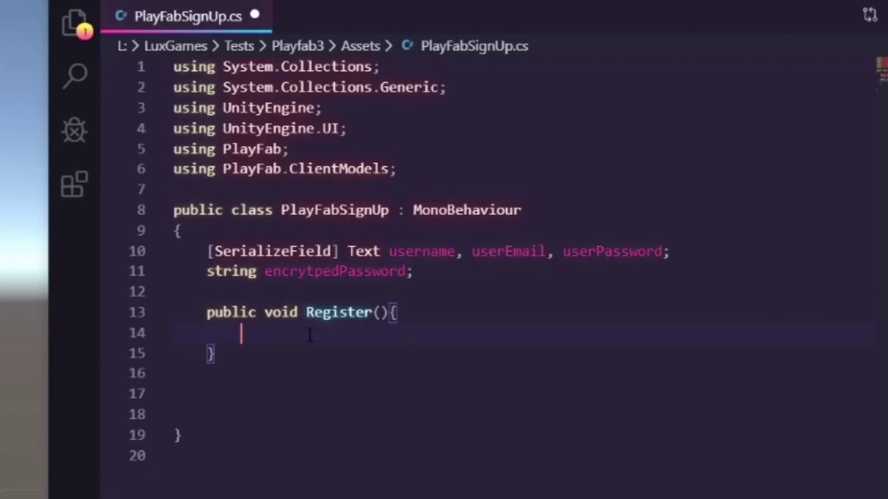
type("reigsterRequest = ne")
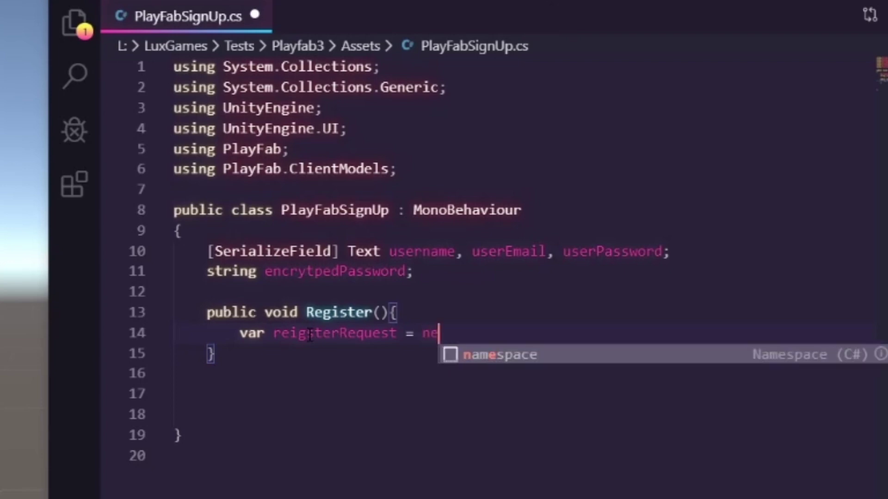
type(" ReigsterPlayFabUserRequest")
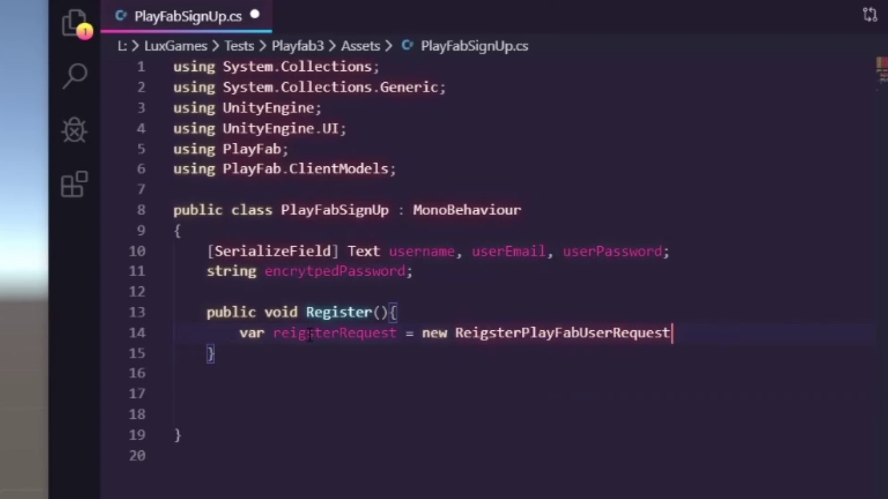
type("E")
key("BackSpace")
type("User")
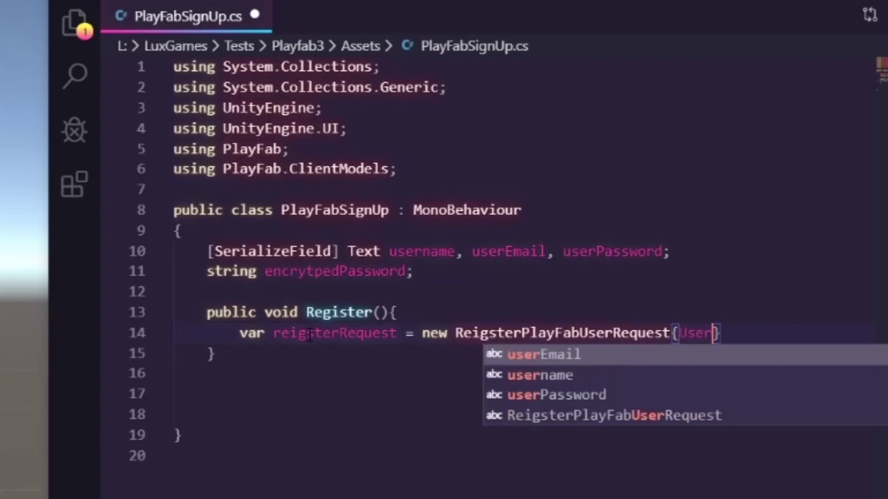
key("Escape")
type("name=")
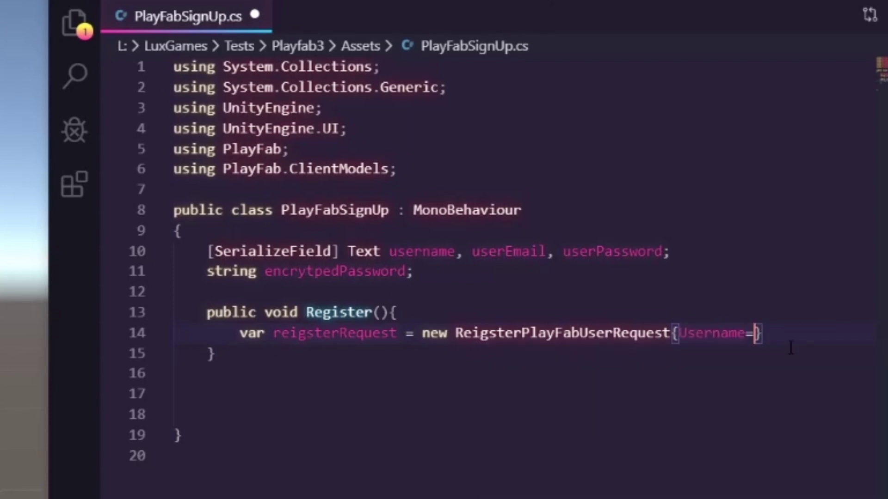
type("username.text")
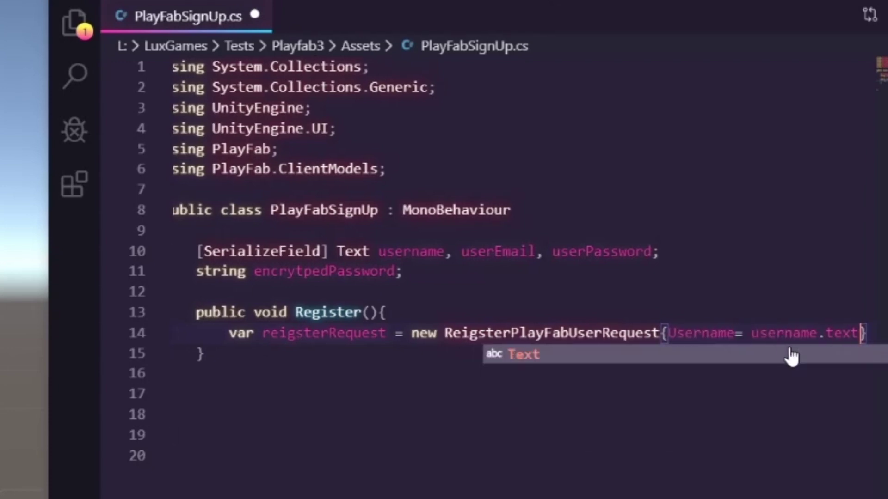
type(", Email")
key("BackSpace")
key("BackSpace")
key("BackSpace")
key("BackSpace")
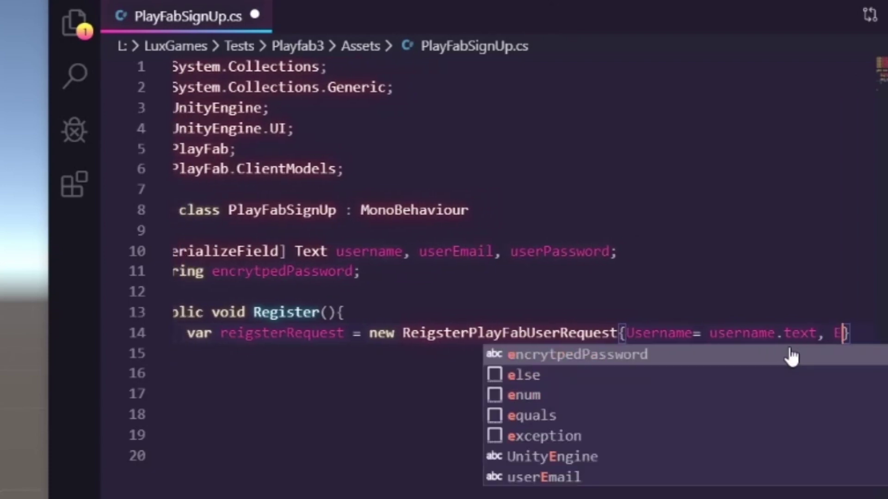
type("mail = userEmail.text, Password = Encrpt(userPassword.t")
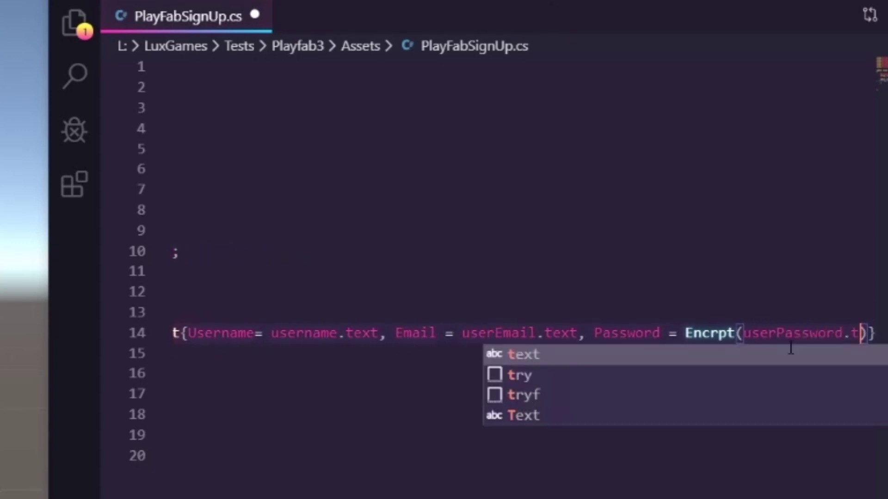
type("ext")
key("Escape")
Add the PlayFabClientAPI RegisterPlayFabUser call passing the request and success/failure callbacks
left_click(202, 354)
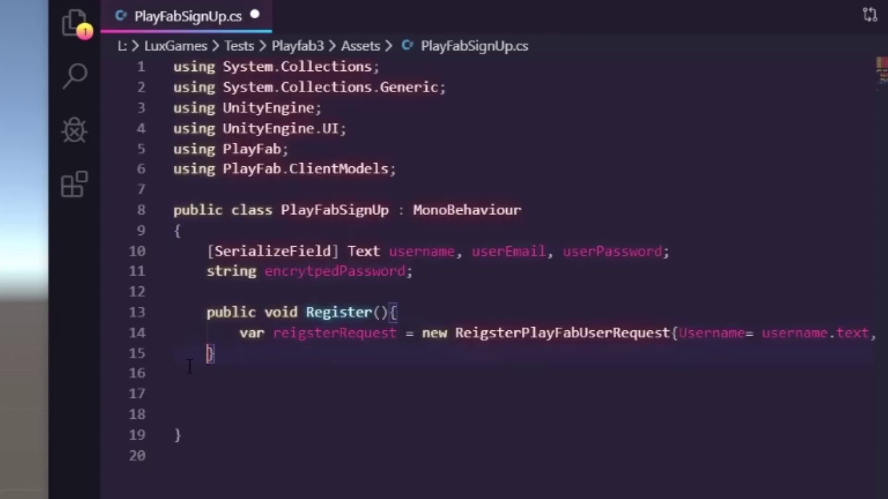
key("Tab")
type("PlayFabClie")
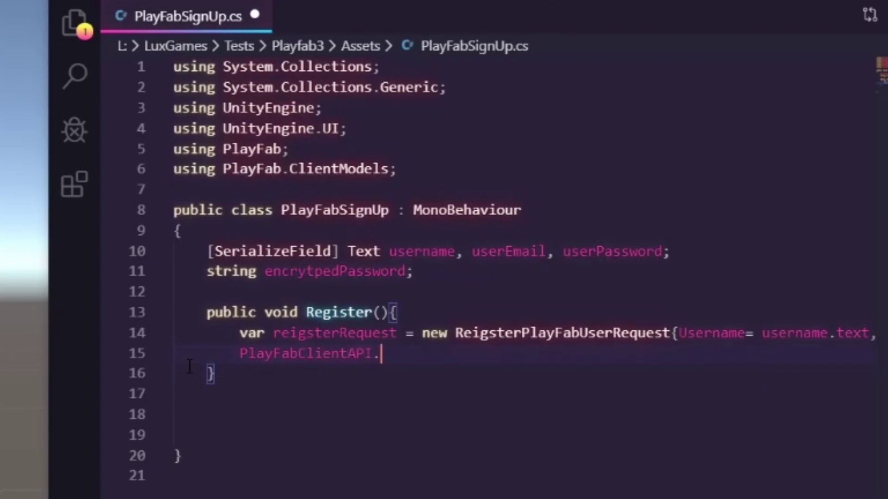
type("RegisterPlay")
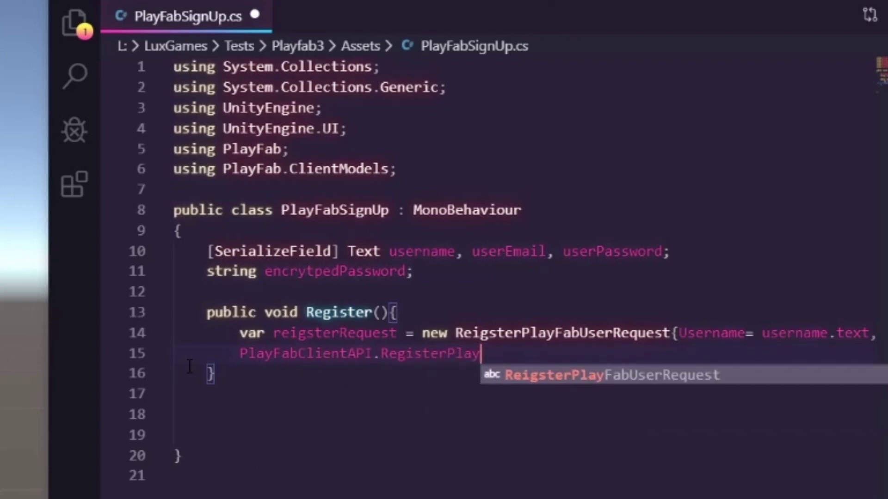
type("FabUser(reigsterRequest, OnregisterRequest")
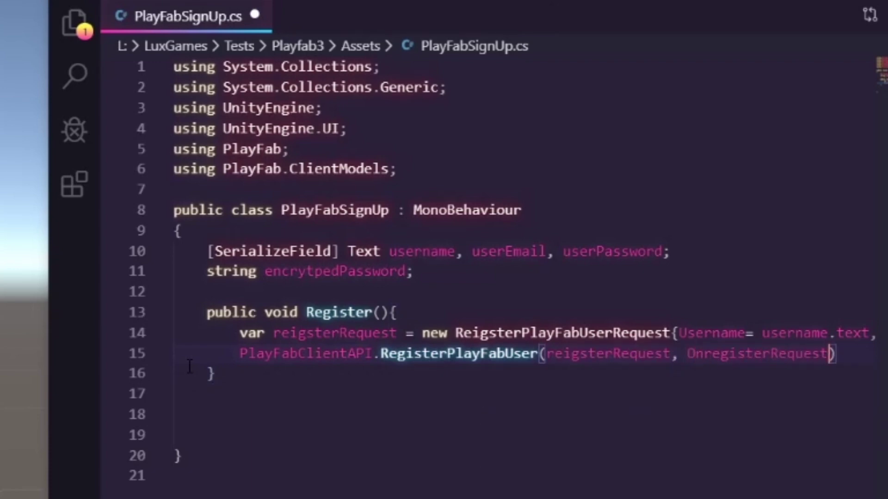
type("Success, OnReigsterFailure;")
left_click(189, 370)
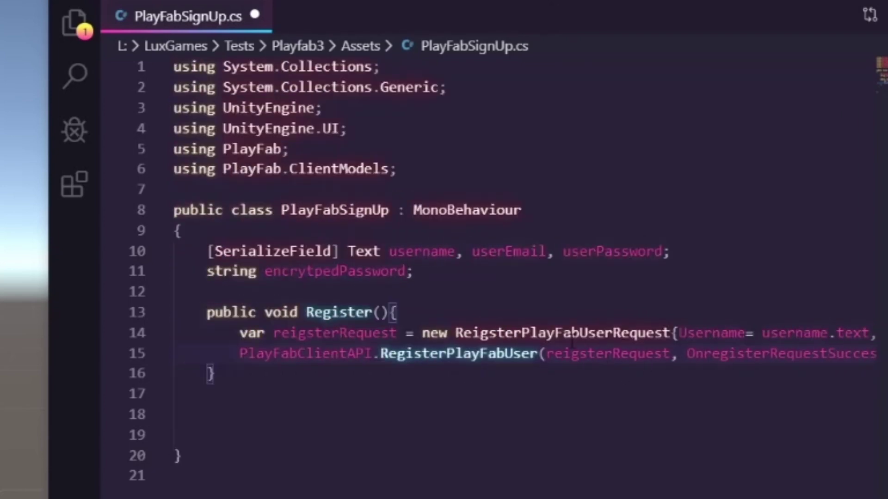
scroll(626, 394, "right", 5)
scroll(546, 347, "left", 5)
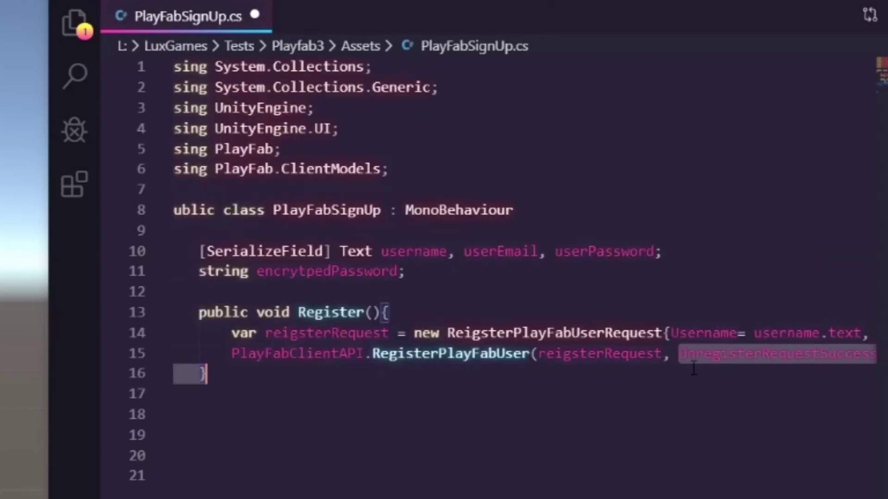
Fix the spelling of the OnRegisterRequestSuccess and OnRegisterFailure callback names
left_click(761, 354)
left_click(695, 355)
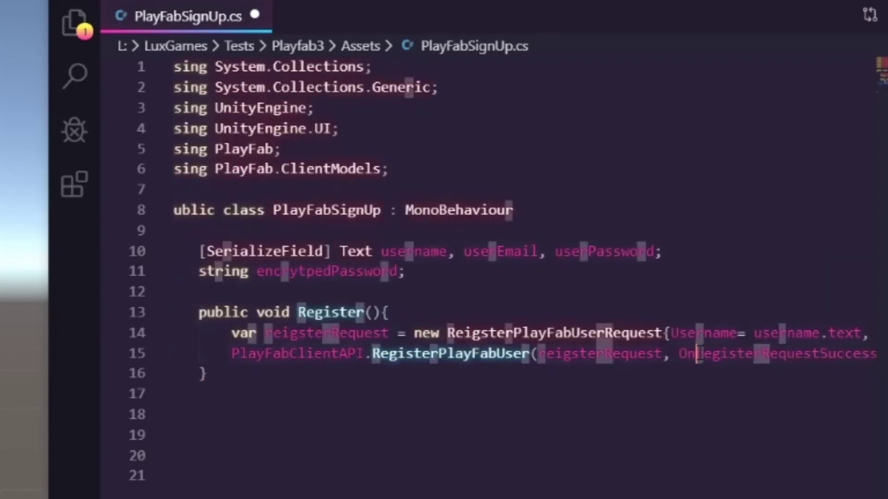
key("Delete")
type("R")
key("ctrl+End")
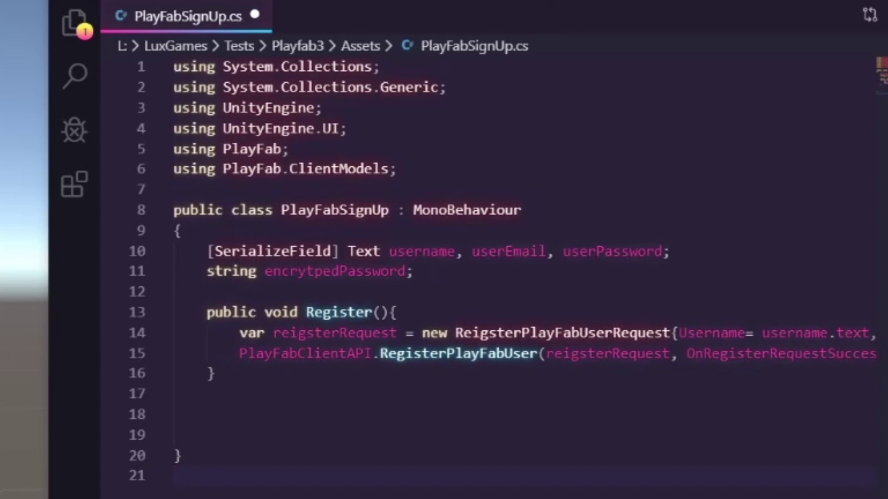
scroll(717, 414, "right", 5)
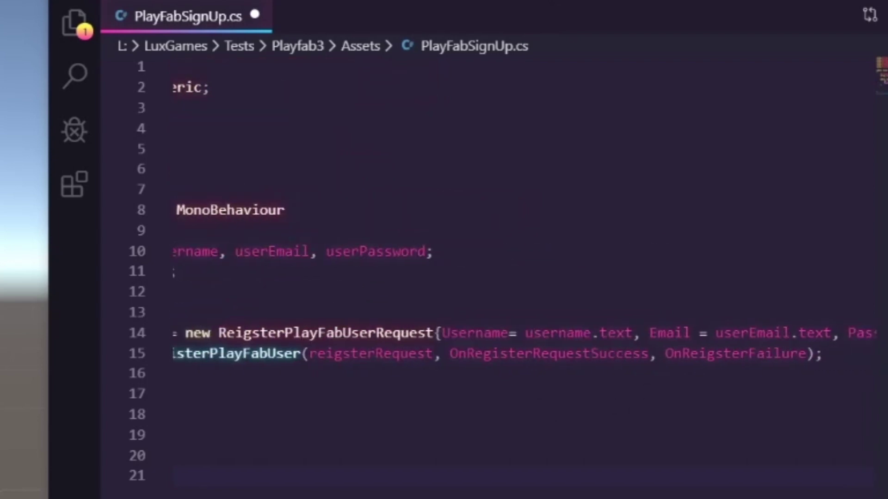
left_click(696, 355)
key("Delete")
key("Delete")
type("gi")
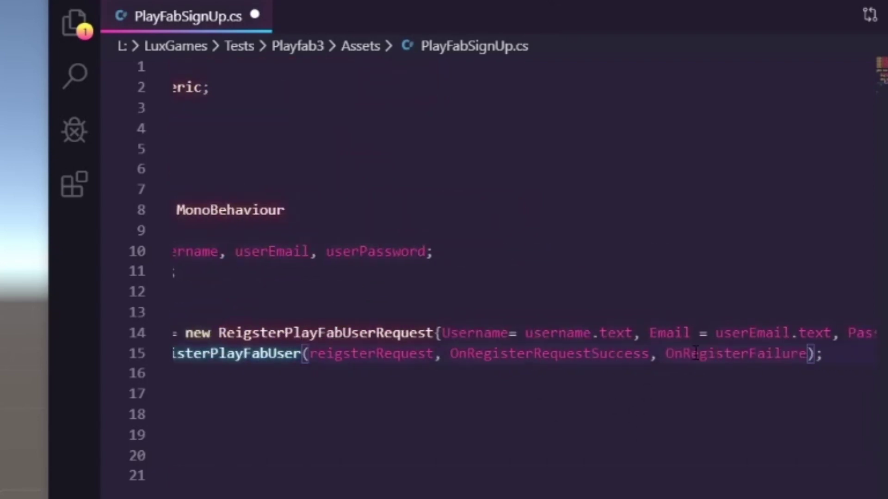
double_click(527, 358)
key("ctrl+c")
scroll(488, 413, "left", 5)
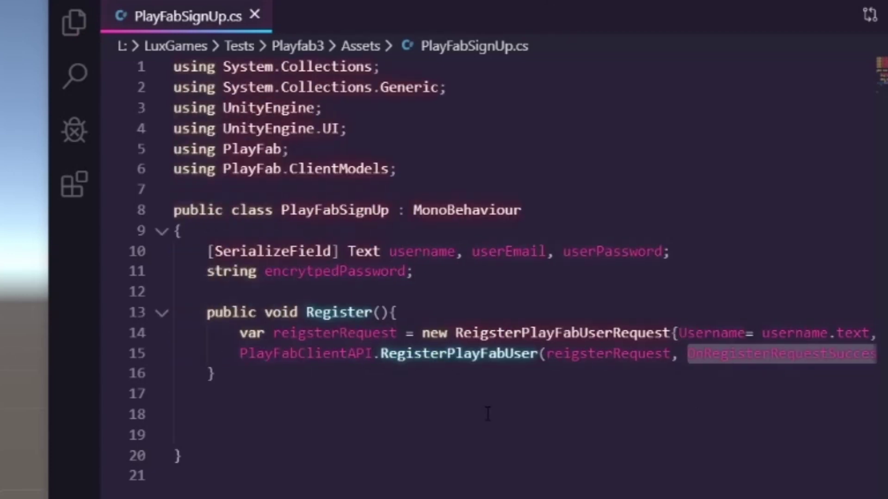
Pass reigsterRequest as the first argument of the RegisterPlayFabUser call on line 15
double_click(580, 356)
key("ctrl+v")
left_click(447, 415)
type("void")
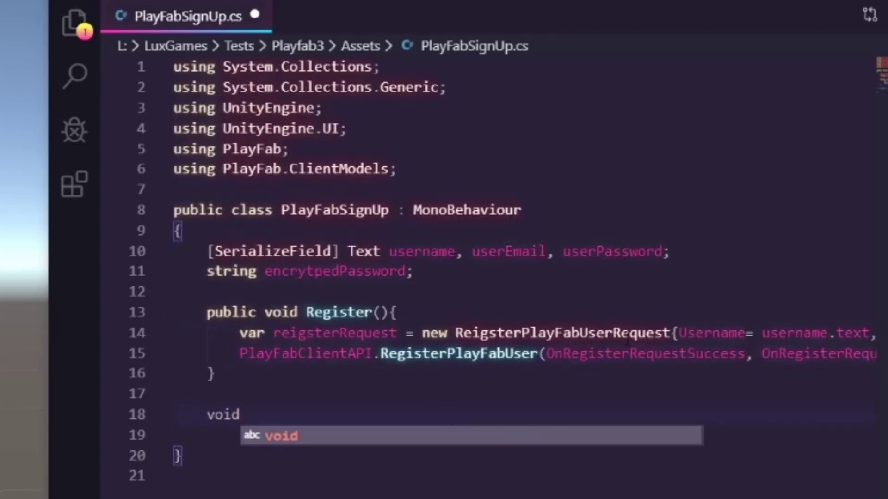
left_click(623, 355)
key("Down")
key("Down")
key("Down")
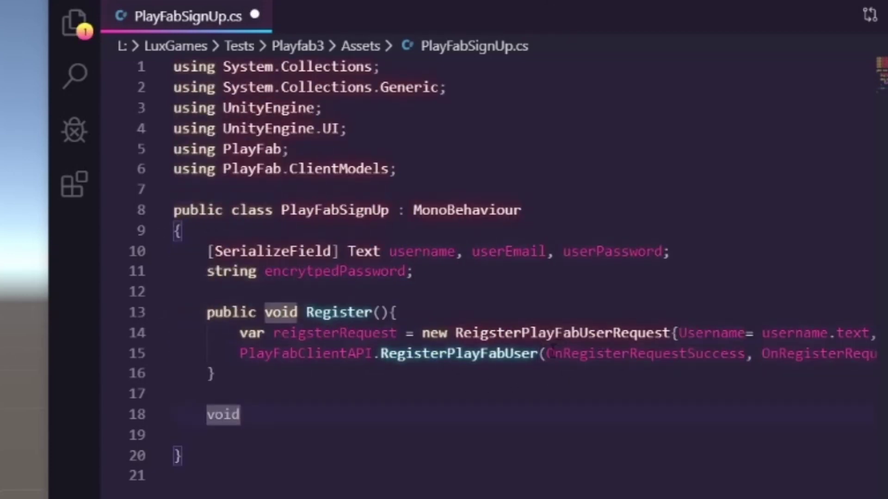
left_click_drag(550, 354, 672, 355)
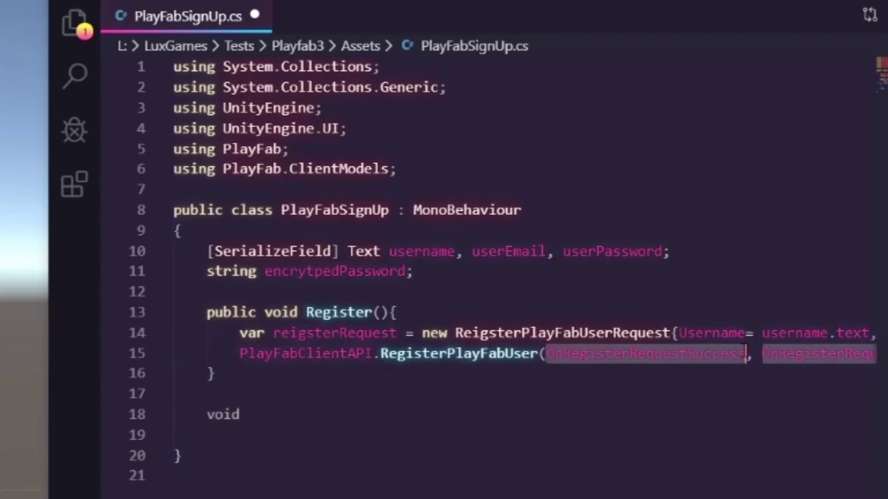
key("Down")
key("Down")
key("Down")
scroll(508, 359, "right", 5)
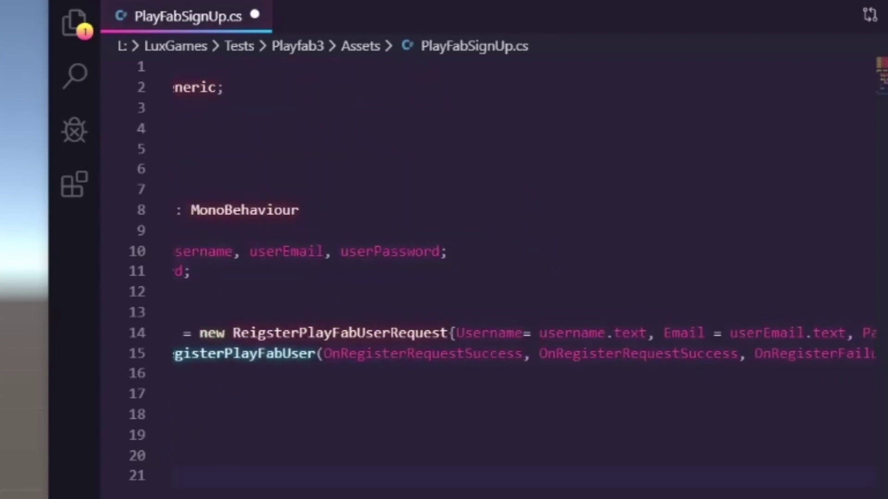
left_click_drag(348, 355, 490, 356)
type("reigs")
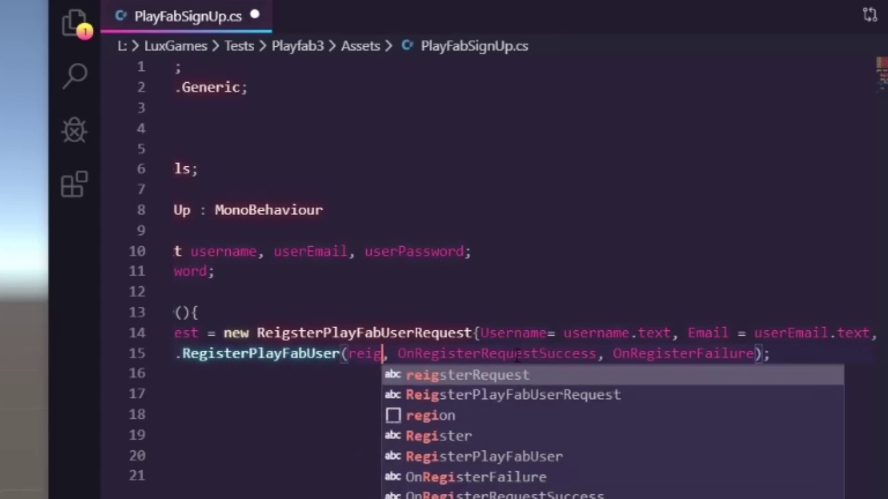
type("terRequest")
Create a void OnRegisterRequestSuccess() method named after the success callback
double_click(517, 354)
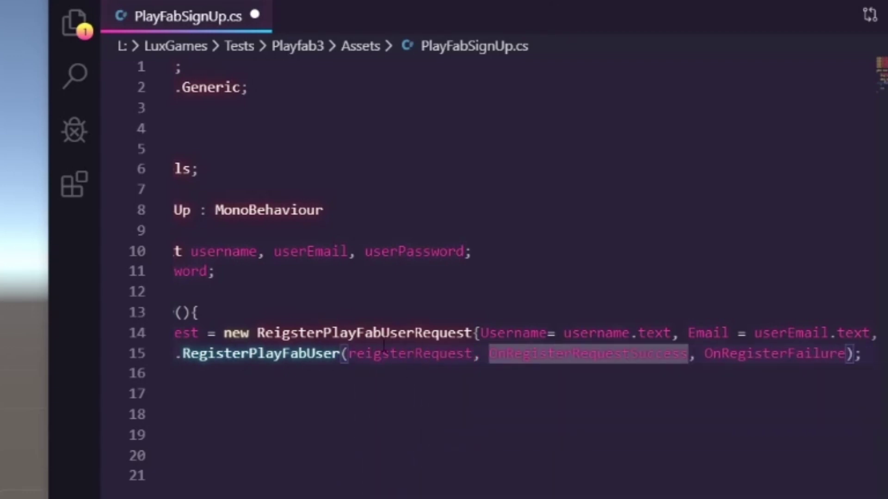
double_click(377, 355)
left_click(606, 355)
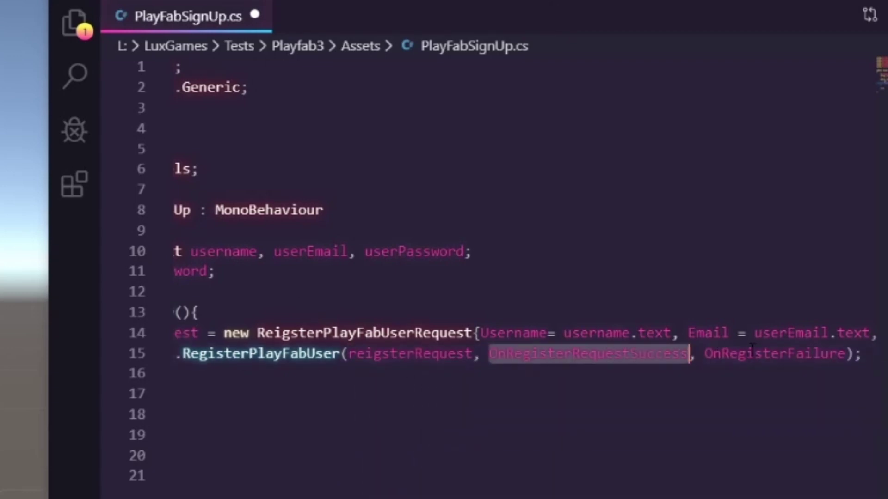
triple_click(609, 355)
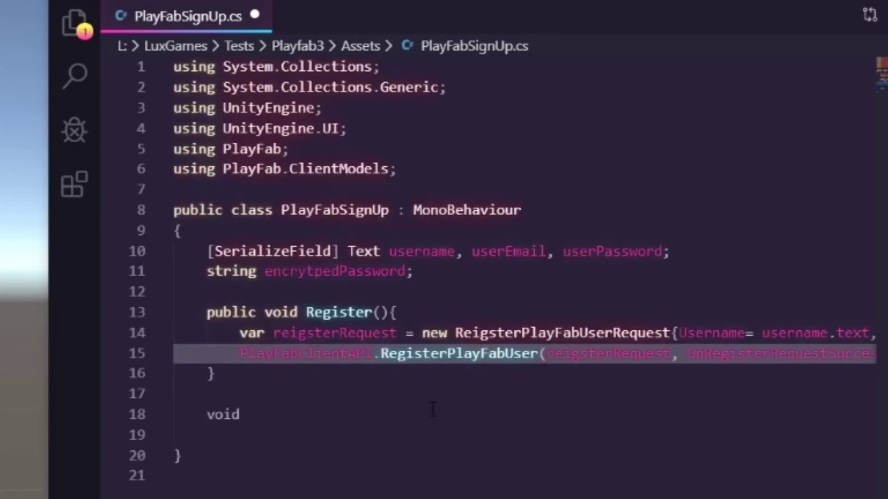
left_click(343, 419)
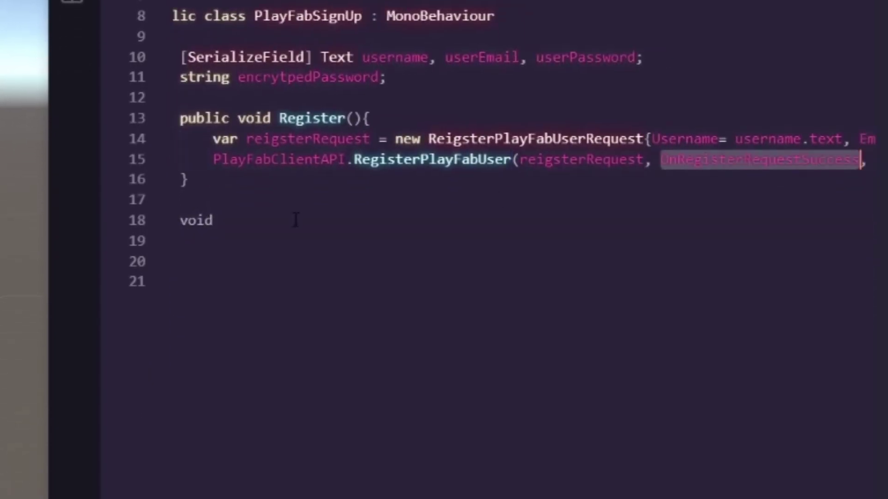
key("ctrl+c")
left_click(295, 220)
key("ctrl+v")
type("(){")
key("Return")
left_click(292, 282)
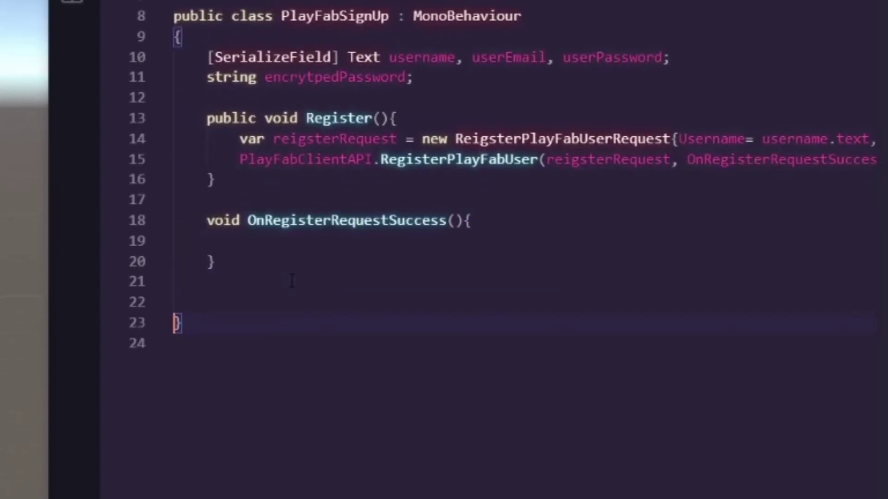
Add void OnRegisterFailure() and Debug.Log lines for "User Registered" and the failure message
scroll(509, 160, "right", 5)
double_click(620, 158)
scroll(509, 159, "left", 5)
type("void OnRegisterFailure(){")
key("Return")
key("Tab")
type("Debug.")
type("Log(\"Us")
type("er Registered\");")
left_click(270, 324)
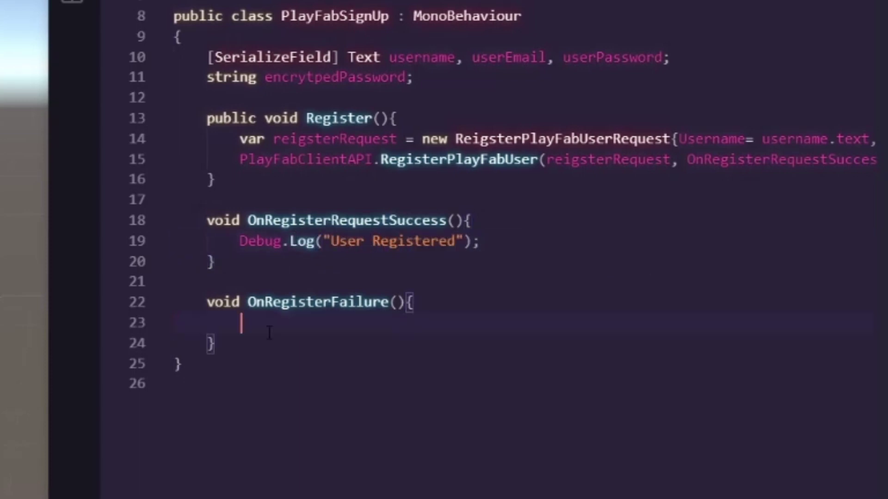
type("Debug.LOg(\"User")
type("ation Failed\");")
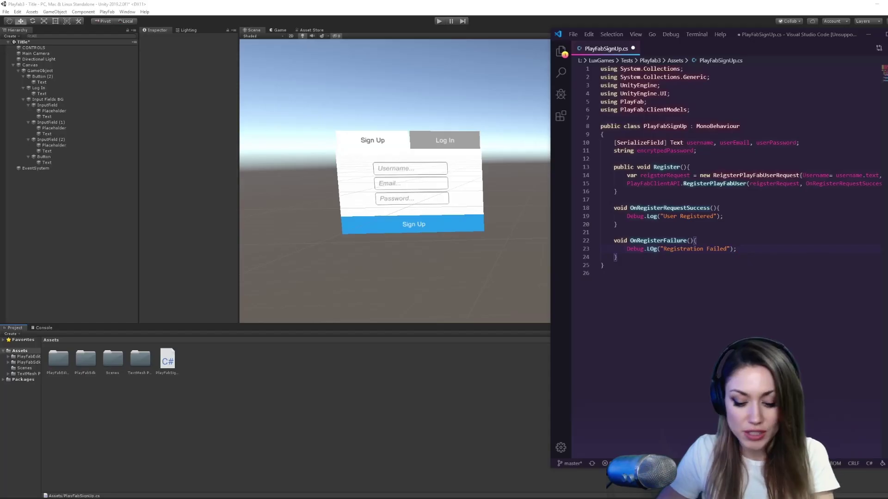
Paste the Encrypt(string pw) MD5 hashing method below the handlers
left_click(646, 199)
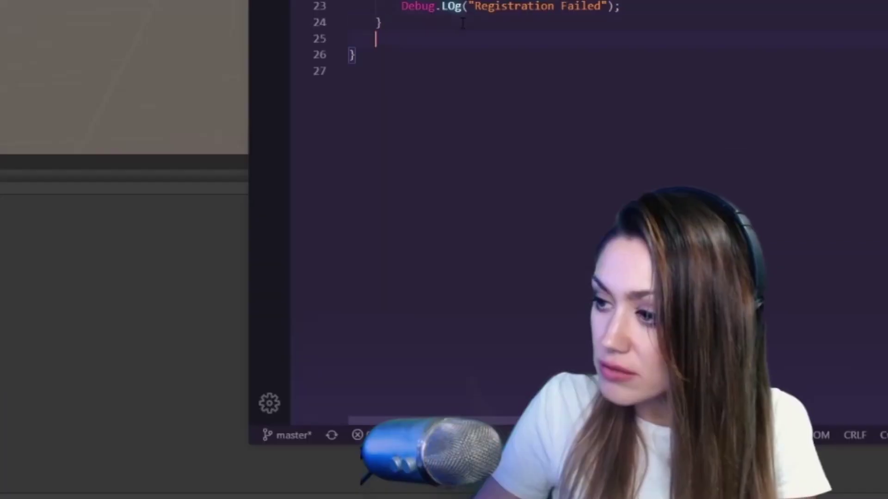
key("ctrl+v")
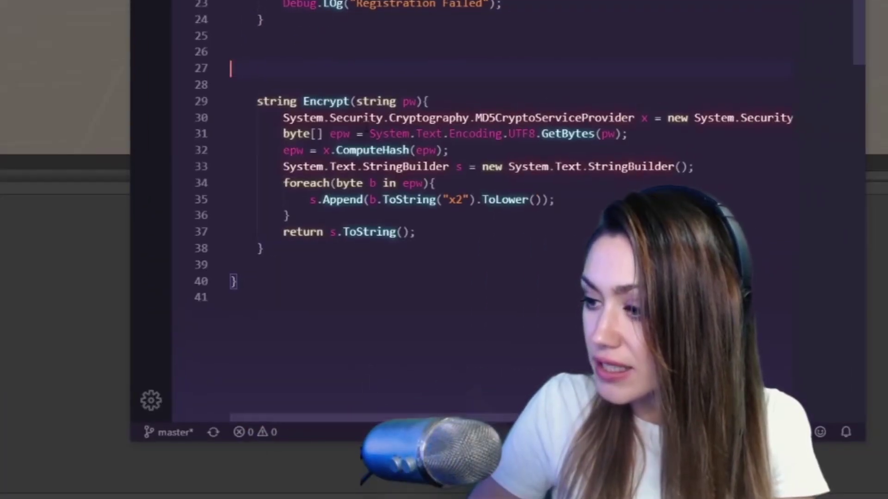
left_click_drag(862, 117, 885, 118)
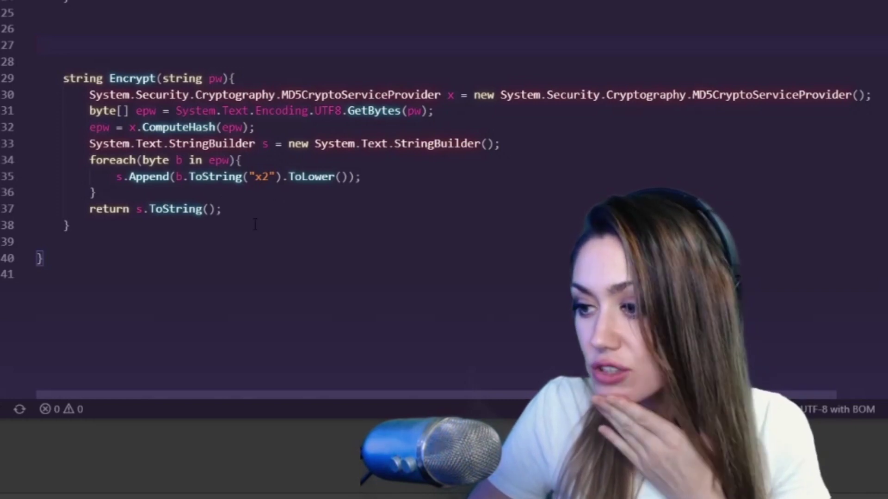
left_click(73, 226)
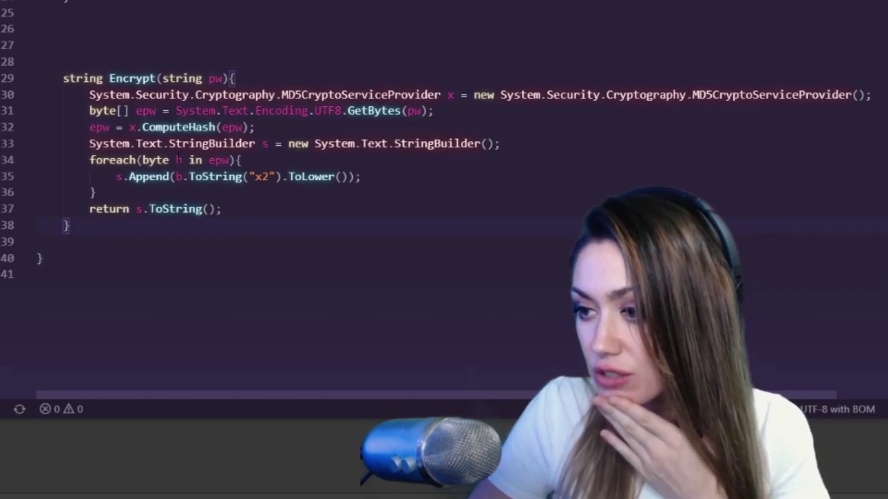
Fix the typo so the request uses Password = Encrypt(userPassword.text)
key("alt+Tab")
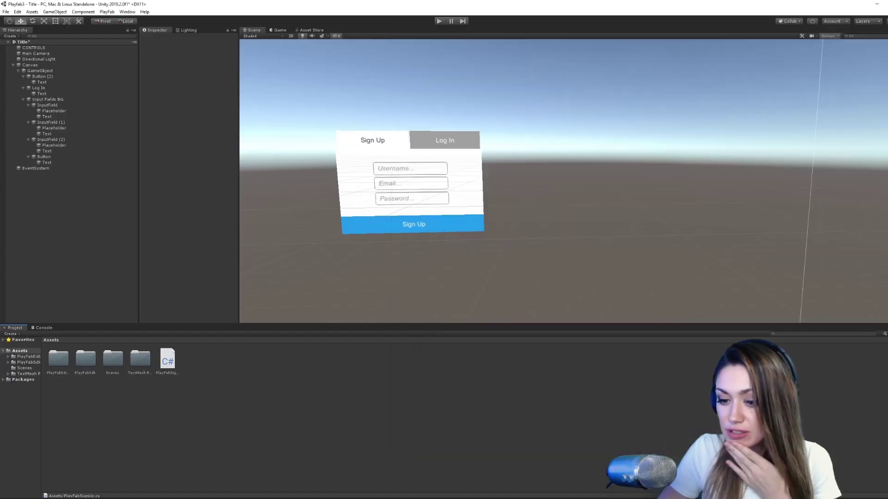
key("alt+Tab")
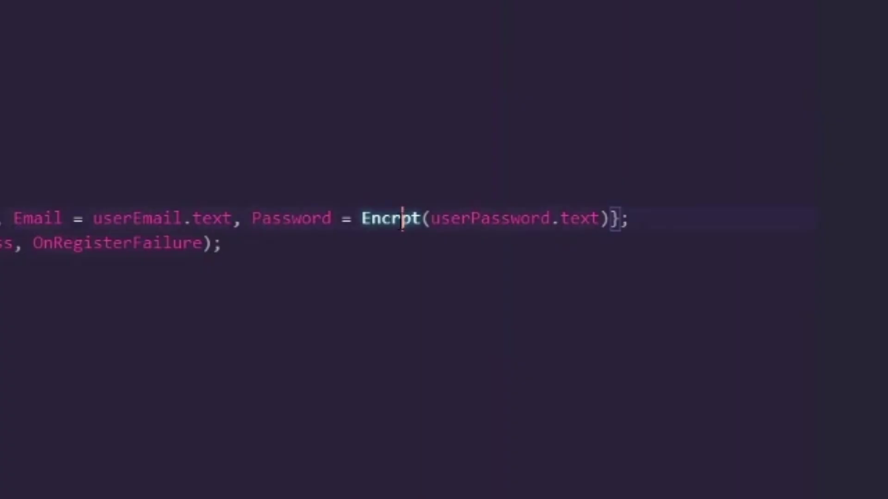
type("ypt(userPassword.text)};")
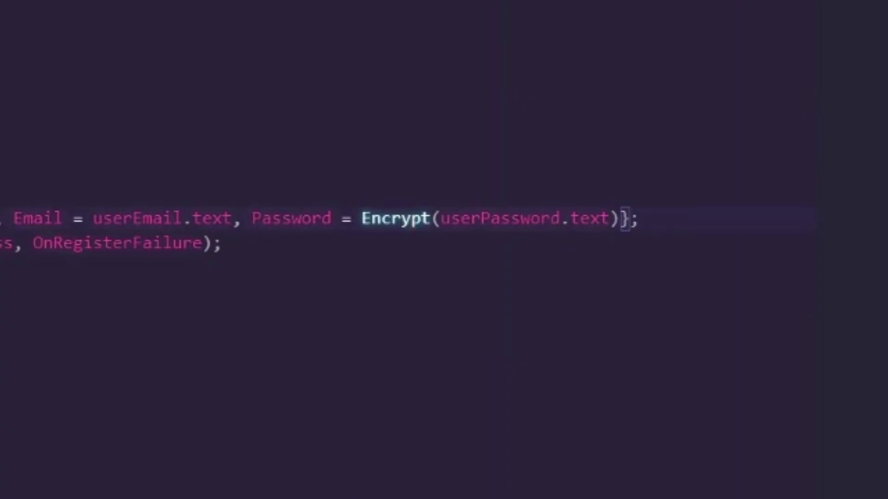
left_click(492, 218)
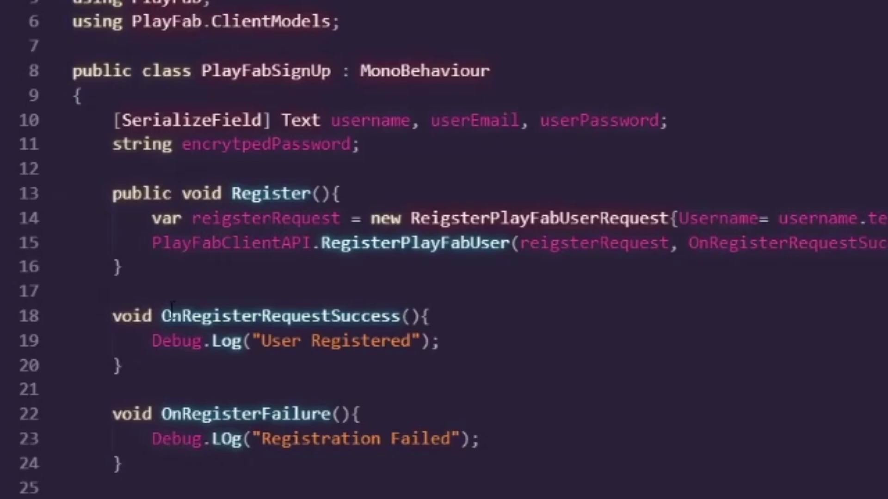
Respell reigsterRequest as registerRequest and ReigsterPlayFabUserRequest as RegisterPlayFabUserRequest on line 14
key("BackSpace")
key("Right")
type("i")
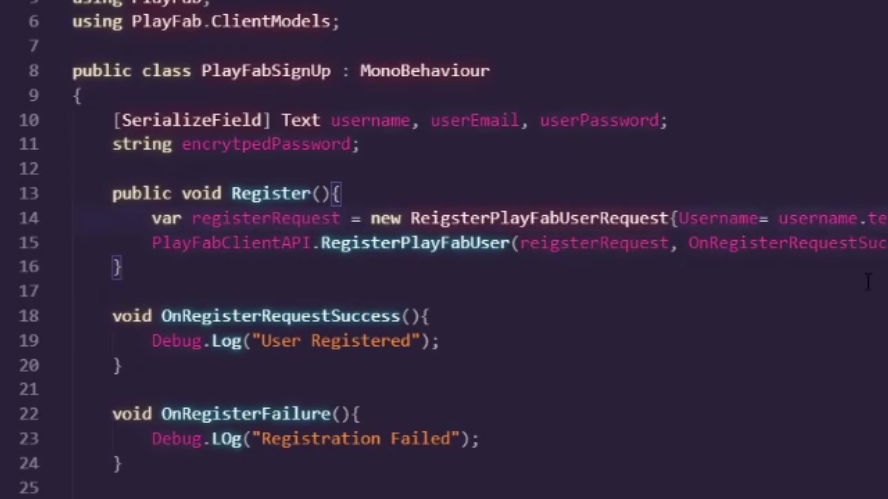
left_click(768, 345)
left_click(441, 218)
key("BackSpace")
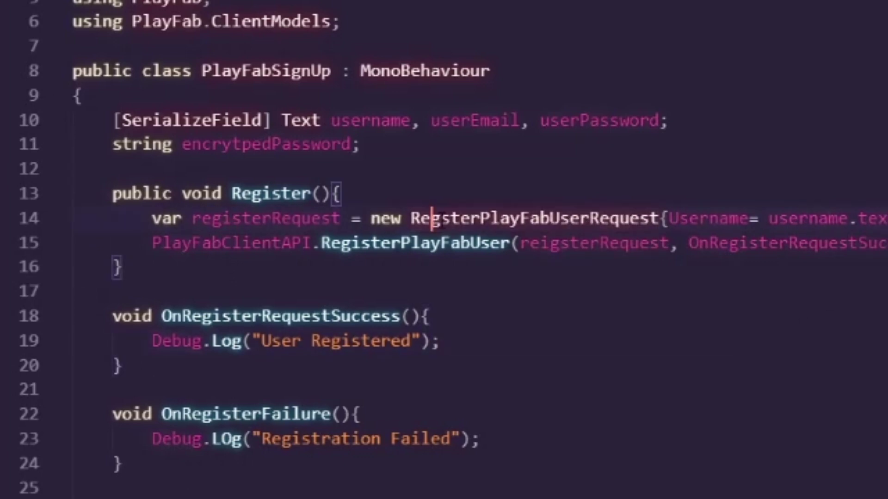
type("i")
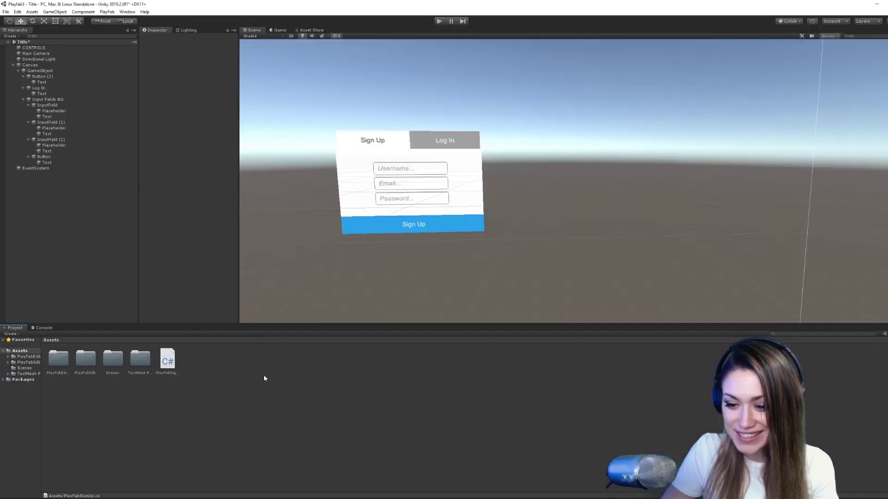
Compare the callback arguments on line 15 with the OnRegisterFailure handler name
key("alt+Tab")
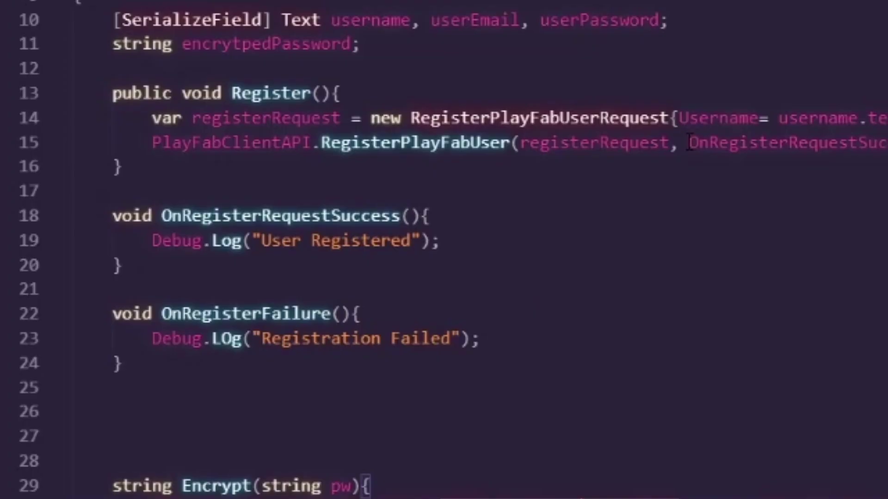
left_click_drag(516, 177, 550, 180)
left_click_drag(795, 153, 887, 143)
left_click_drag(162, 313, 313, 315)
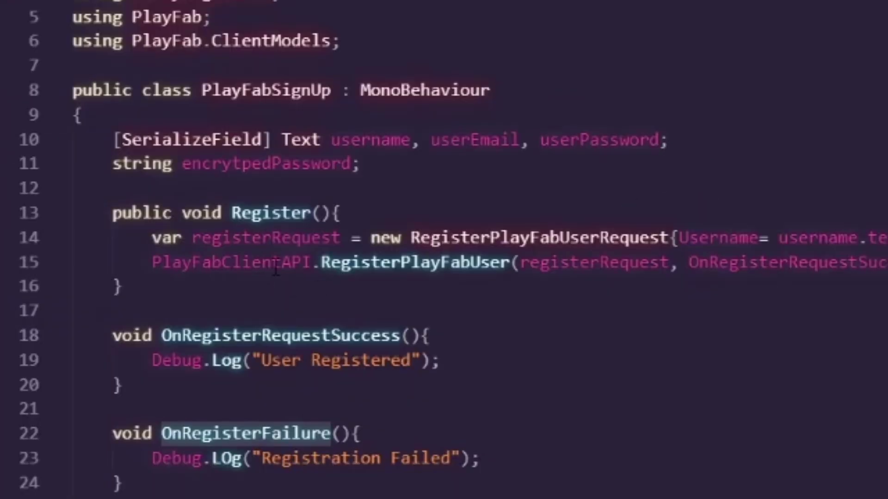
Comment out the success and failure handler methods on lines 18–24
left_click(402, 262)
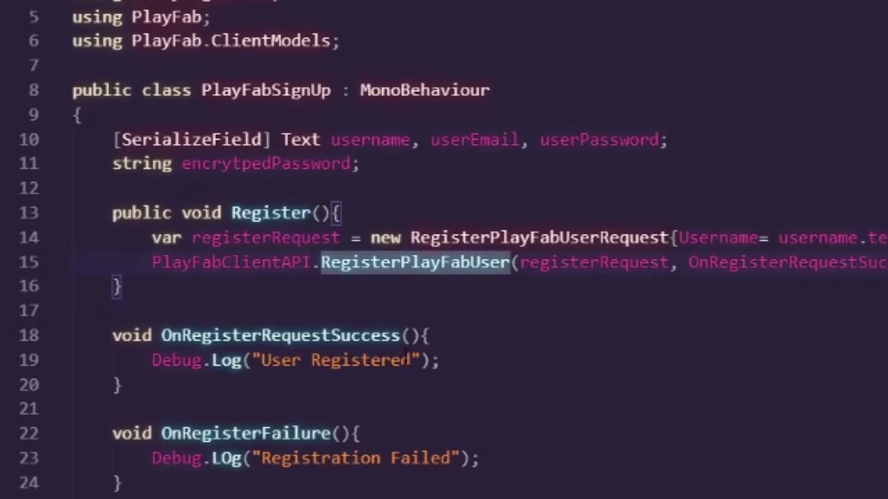
left_click(412, 336)
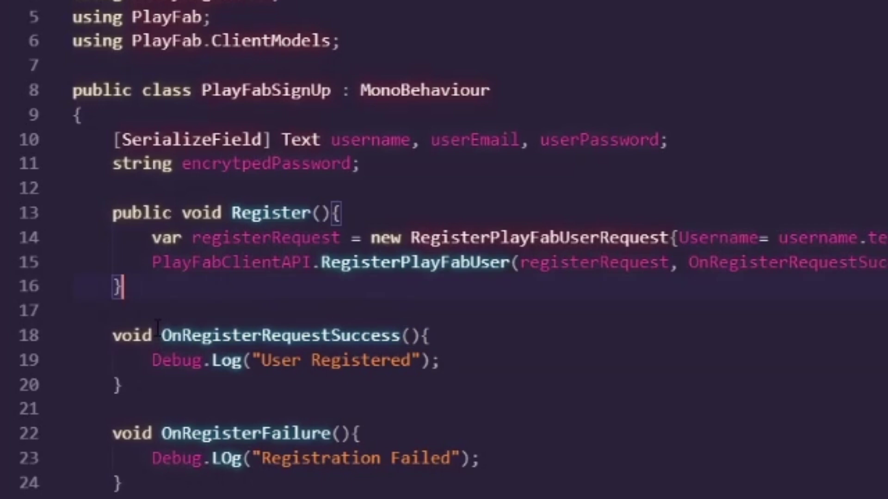
left_click_drag(155, 320, 225, 493)
left_click(224, 492)
left_click_drag(111, 340, 122, 484)
key("ctrl+slash")
Comment out lines 14–15 and add Debug.Log(username.text + " " + userEmail.text)
left_click_drag(152, 238, 216, 262)
key("ctrl+slash")
left_click(234, 263)
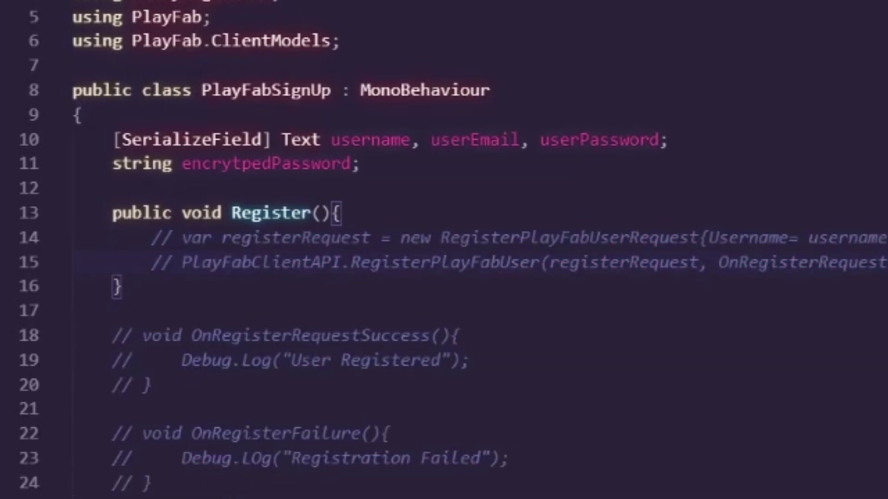
key("Return")
type("Debug.Log(user")
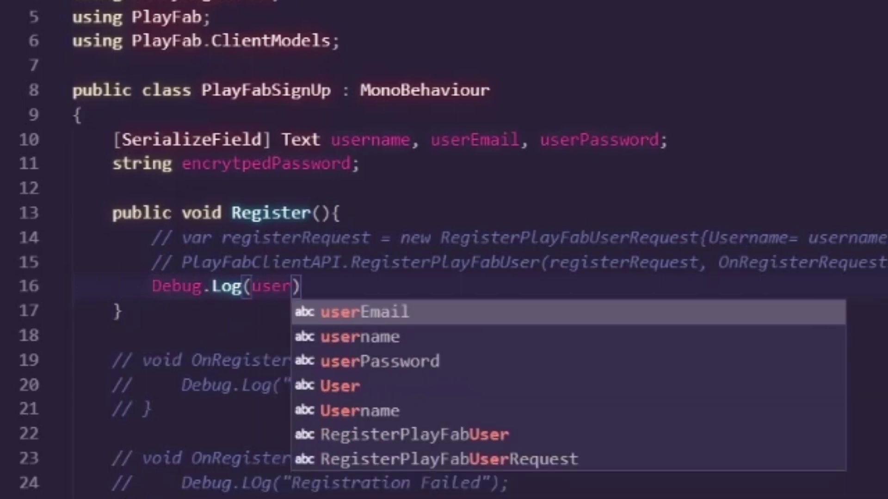
type("name.te")
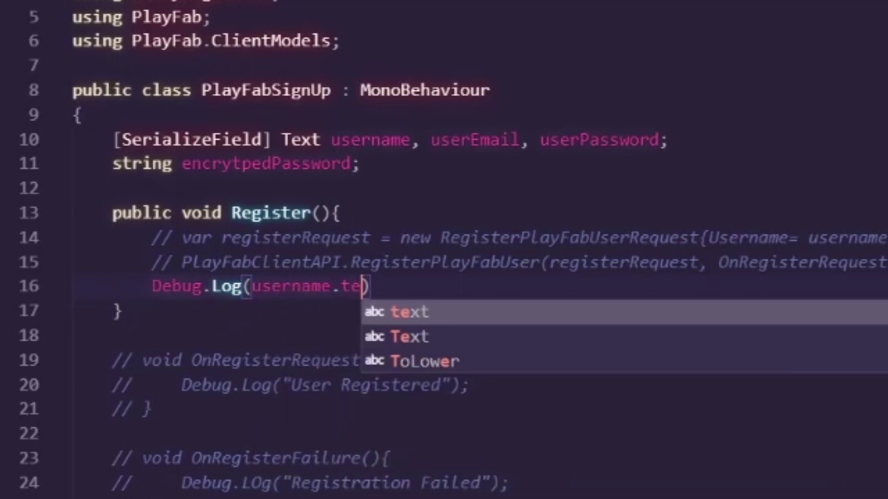
type("xt")
type(" + \" \" + ")
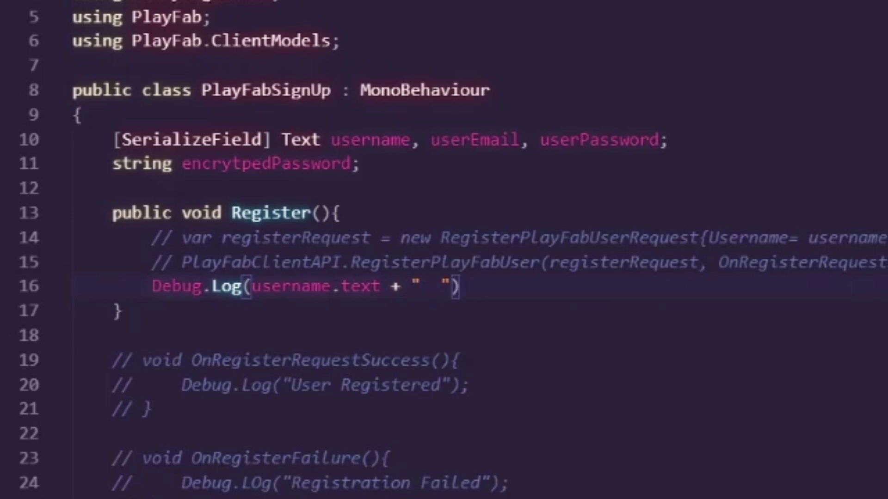
type("us")
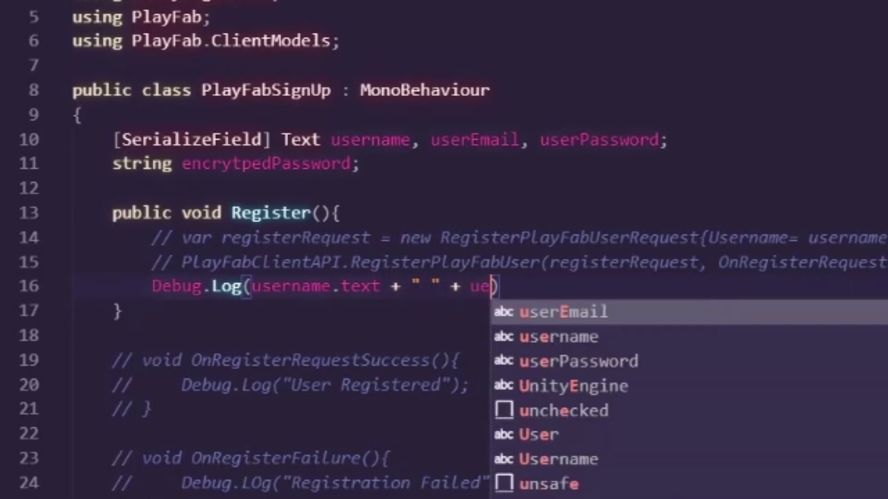
type("erEmail.text + \"")
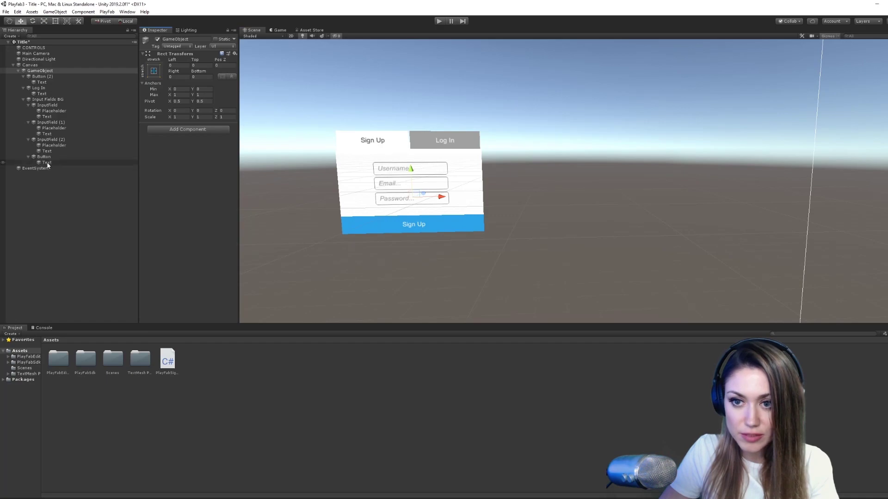
Add an On Click entry to the Sign Up button calling CONTROLS' PlayFabSignUp.Register
left_click(44, 157)
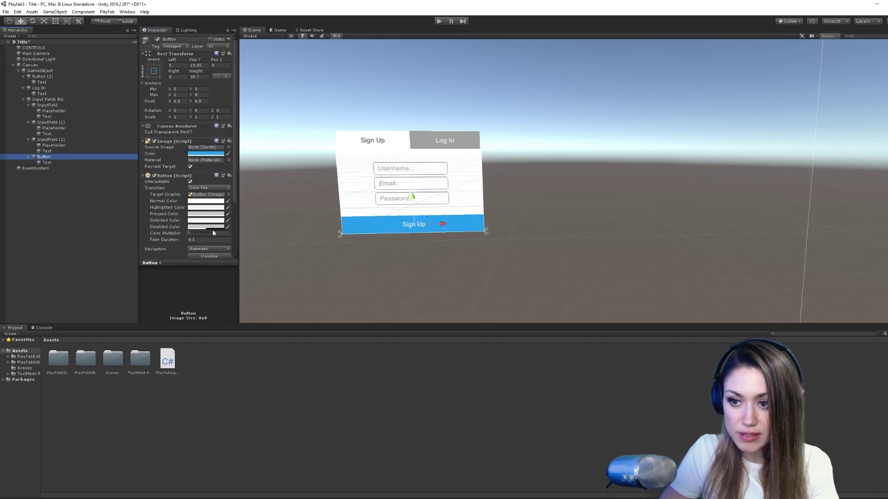
scroll(205, 217, "down", 3)
left_click(322, 327)
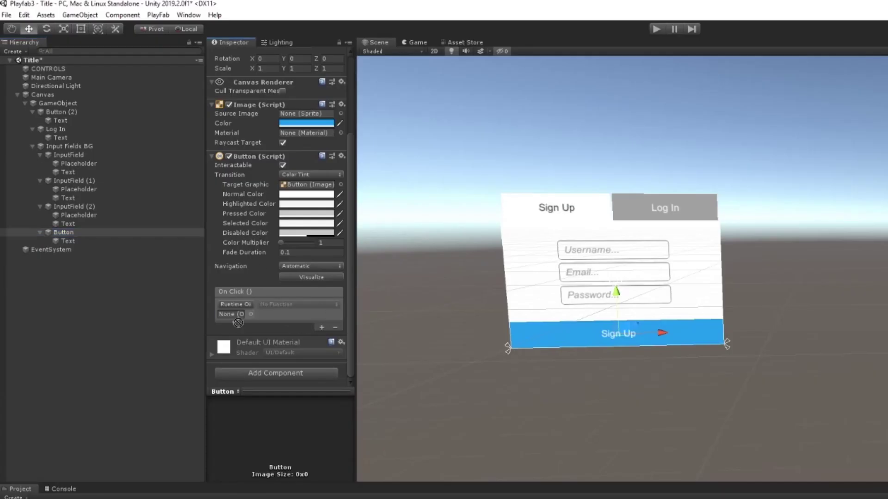
left_click_drag(238, 323, 231, 314)
left_click(286, 304)
left_click(412, 451)
Link the username, email and password input Texts to PlayFabSignUp, then play-test with the Console
left_click(55, 69)
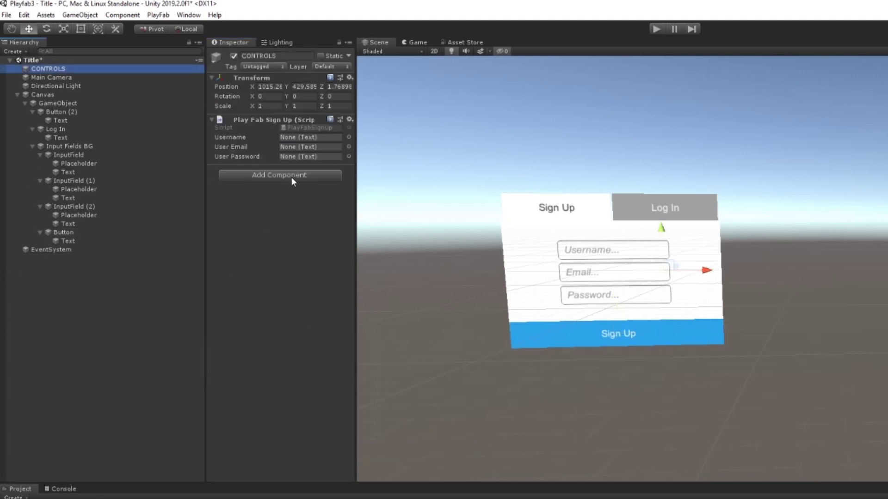
left_click_drag(68, 171, 276, 142)
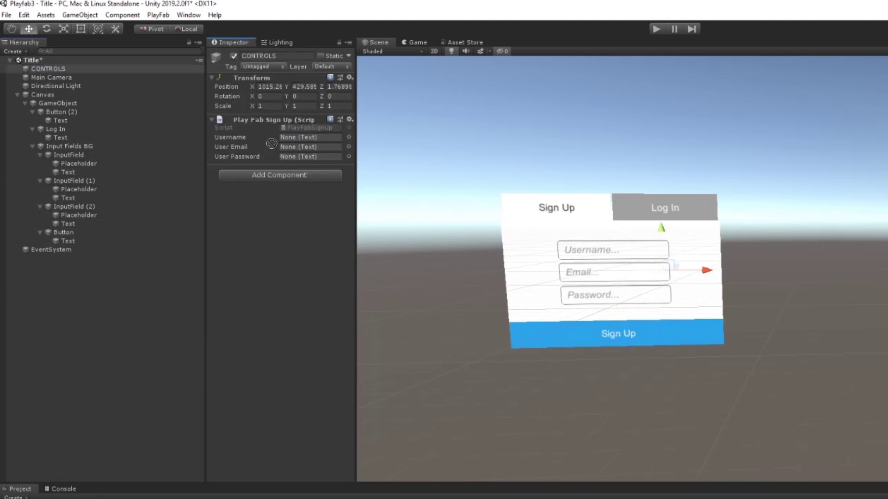
left_click_drag(69, 195, 350, 157)
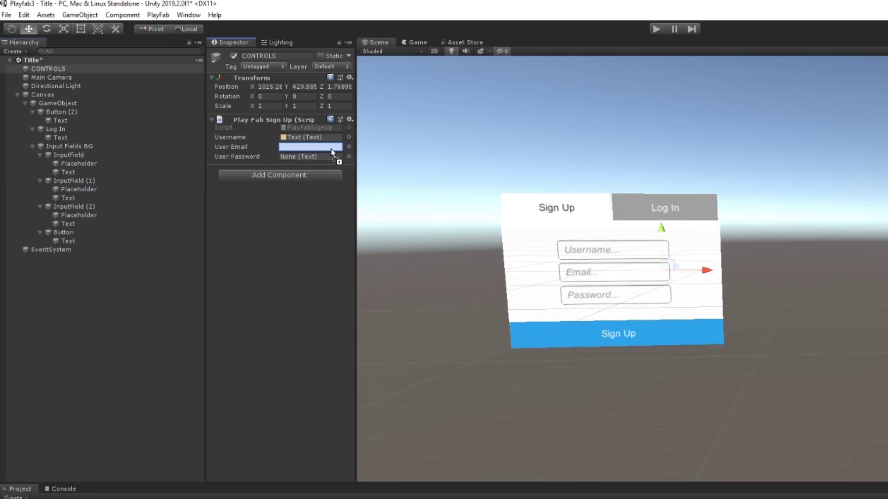
left_click_drag(68, 223, 249, 164)
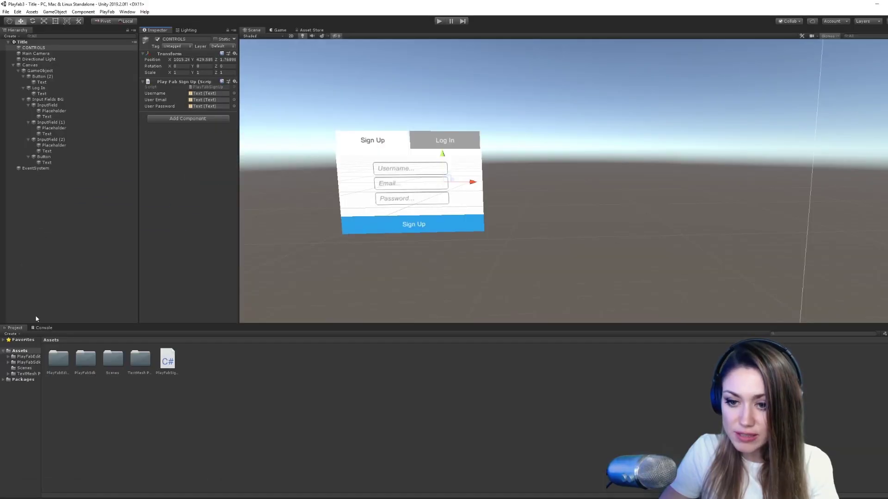
left_click(43, 328)
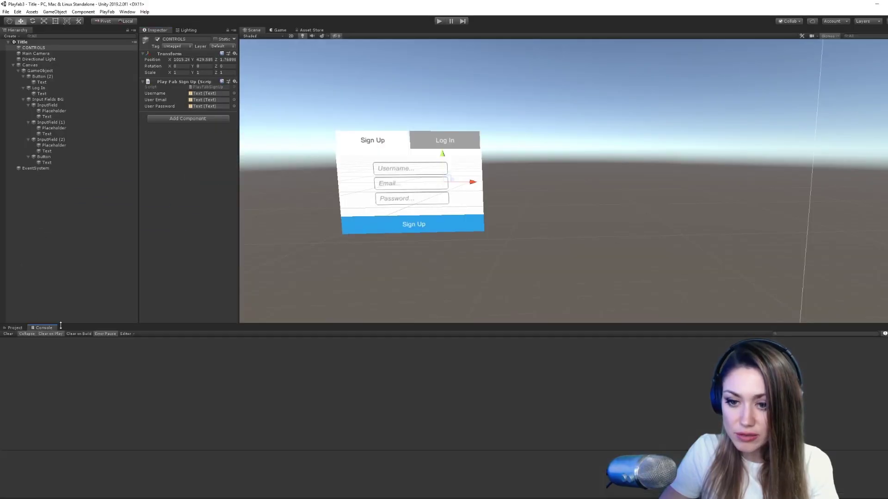
left_click(438, 20)
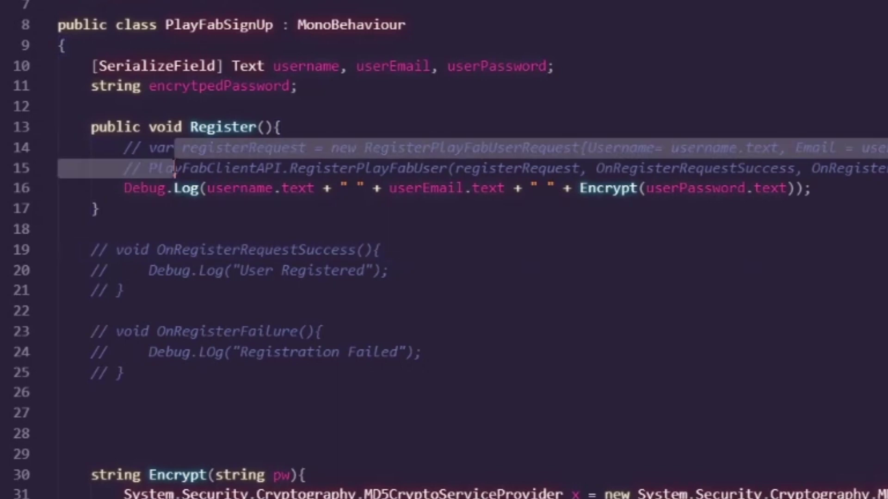
Uncomment the registration request lines and the success callback
key("ctrl+slash")
left_click_drag(126, 292, 168, 252)
key("ctrl+slash")
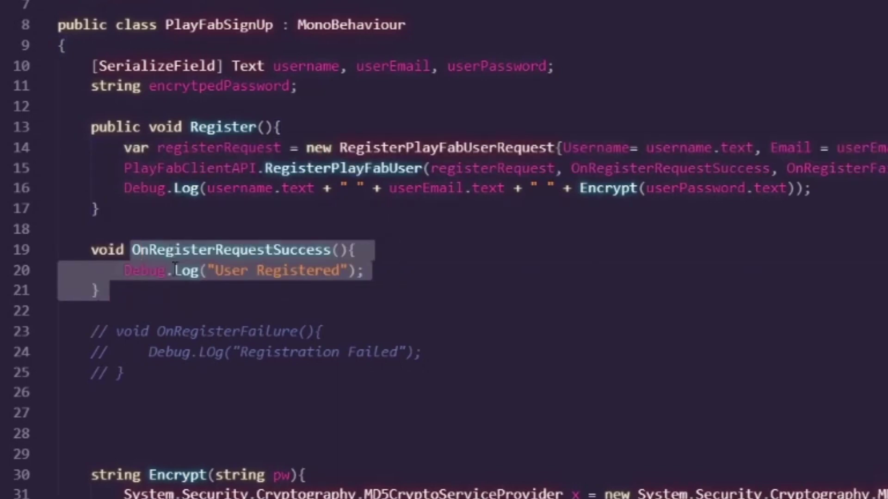
Uncomment the failure callback and look up RegisterPlayFabUserRequest in the PlayFab docs
left_click_drag(188, 330, 124, 374)
key("ctrl+slash")
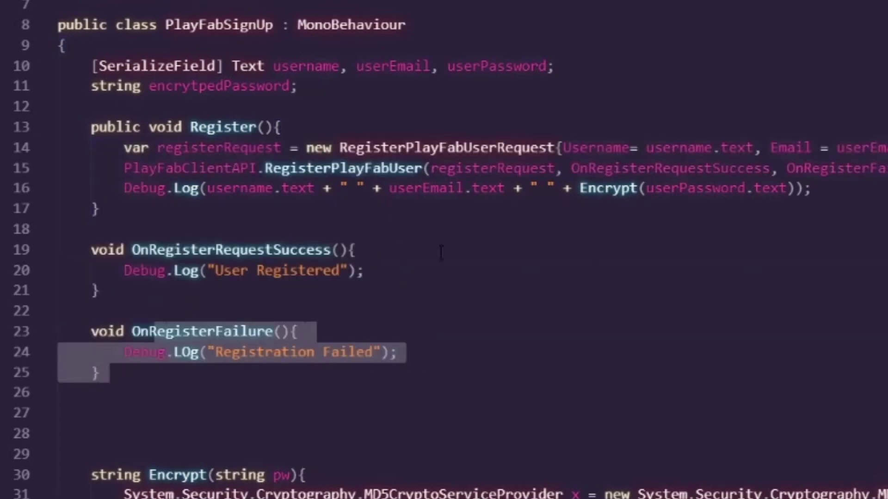
left_click(791, 148)
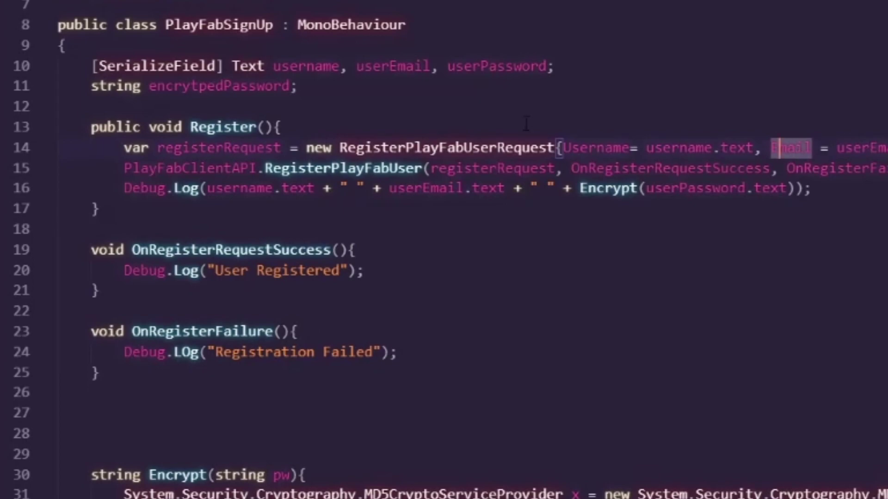
left_click(425, 169)
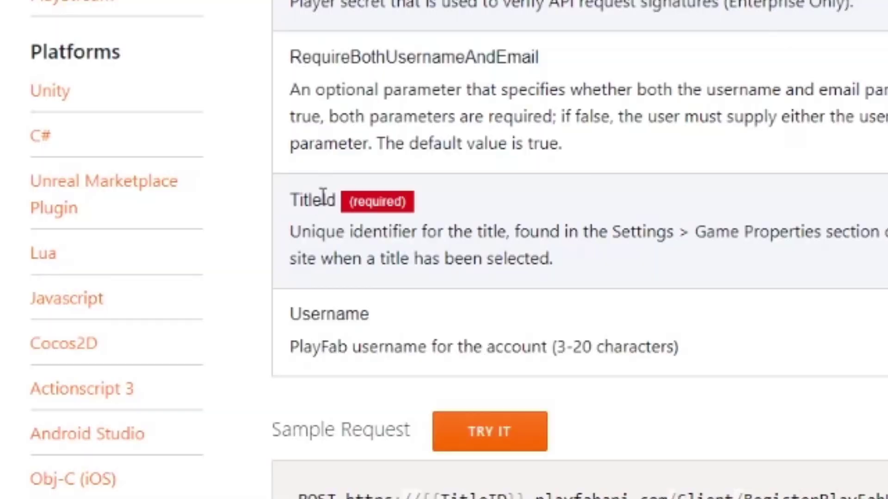
Highlight the required TitleId parameter in the RegisterPlayFabUser docs and switch back
double_click(338, 276)
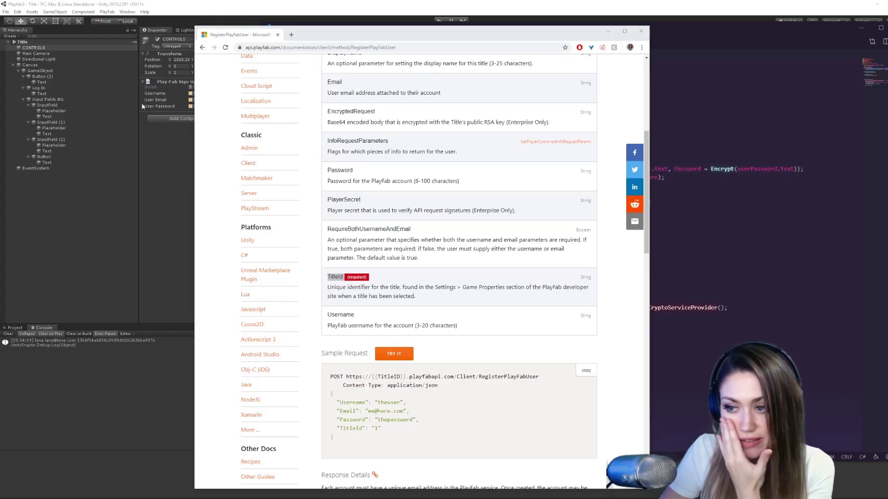
key("alt+Tab")
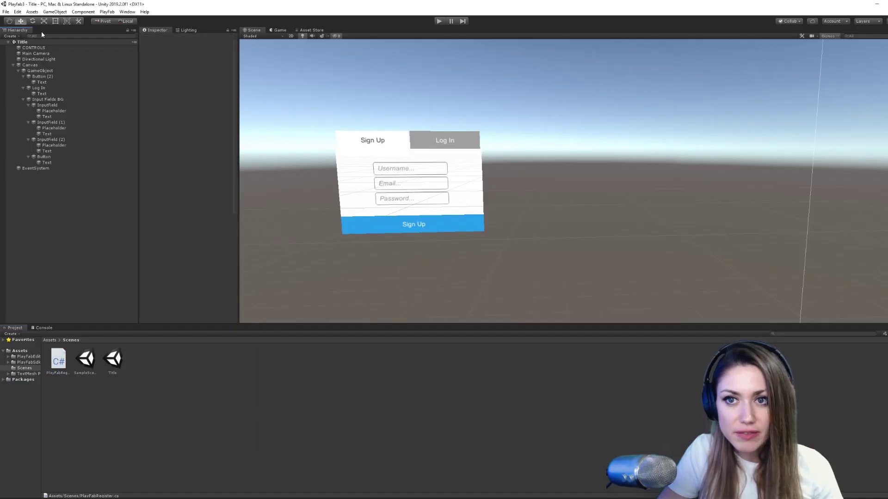
In PlayFab Editor Extensions, choose (16C0B) Test as the project's Title ID
left_click(252, 23)
mouse_move(271, 98)
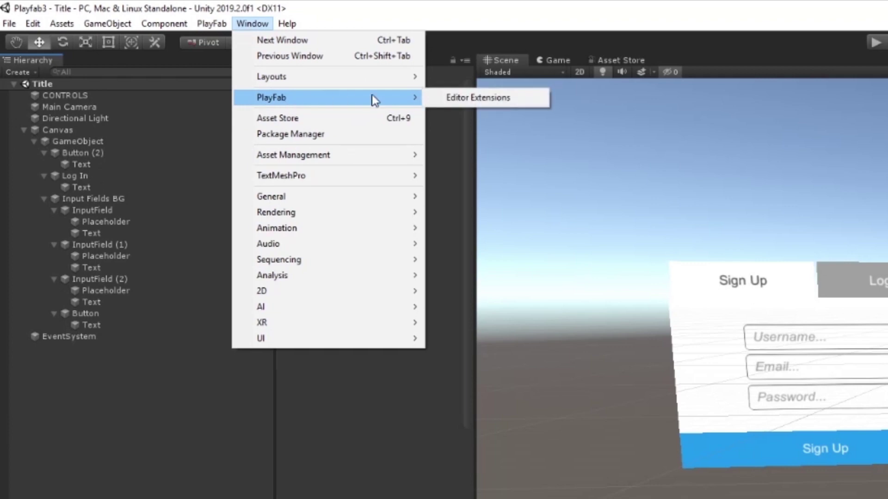
left_click(448, 95)
left_click(199, 200)
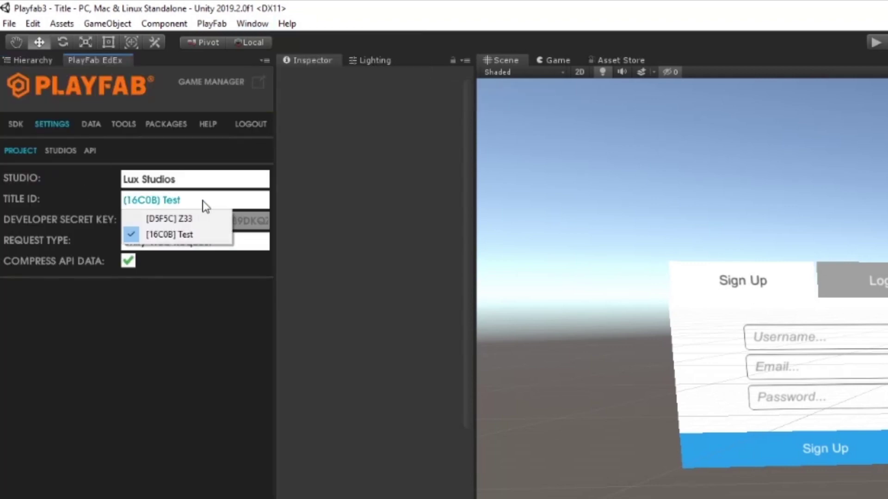
left_click(199, 203)
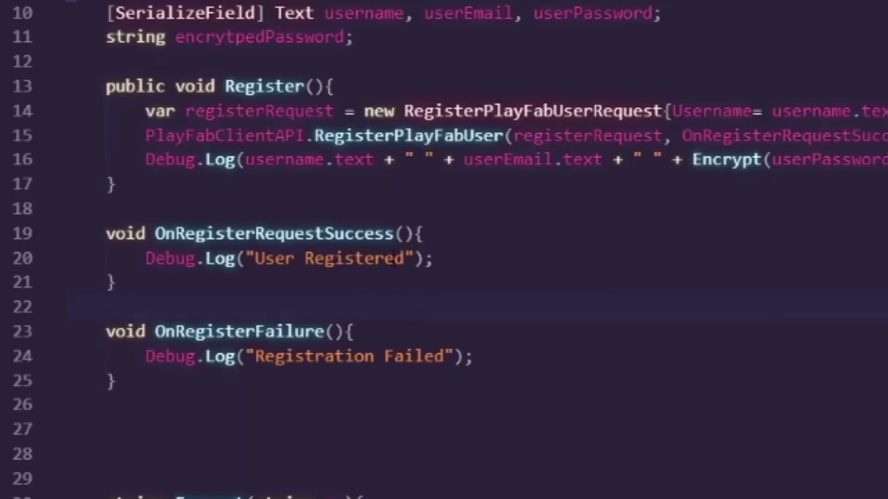
Give OnRegisterRequestSuccess a RegisterPlayFabUserResult result parameter and OnRegisterFailure a PlayFabError error parameter
type("RegisterPlayFabUserResult result")
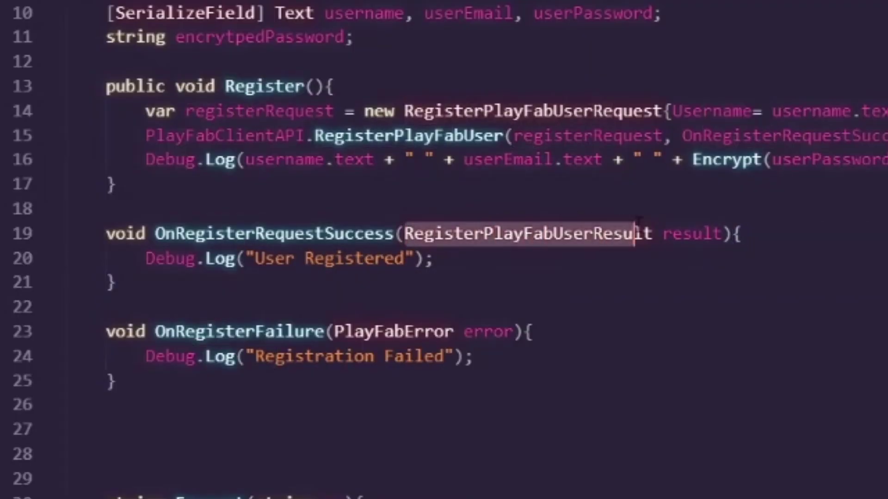
left_click(421, 309)
left_click(331, 332)
left_click(512, 332)
double_click(488, 332)
left_click(586, 354)
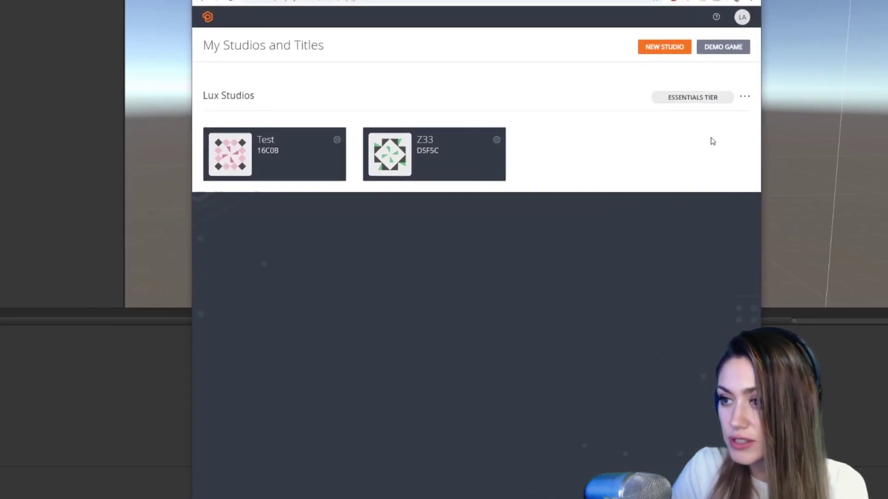
Open the Test title's Players page listing 4 total players, then return to Unity
left_click(269, 145)
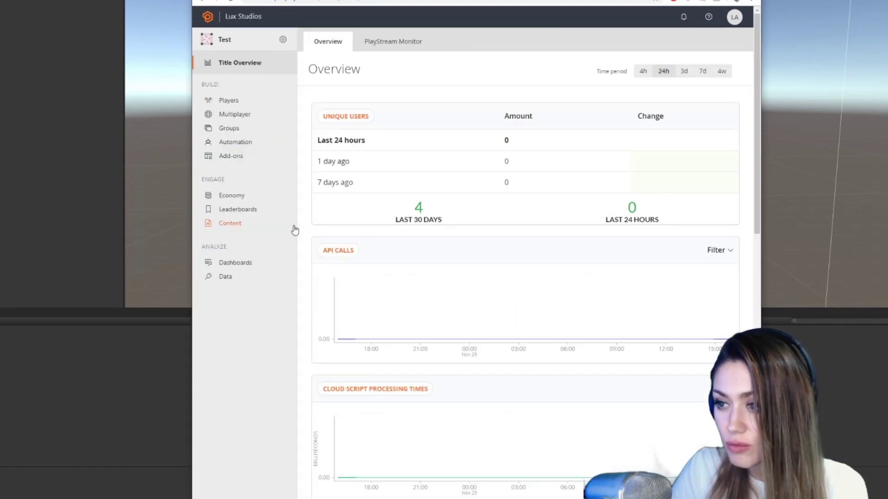
left_click(233, 101)
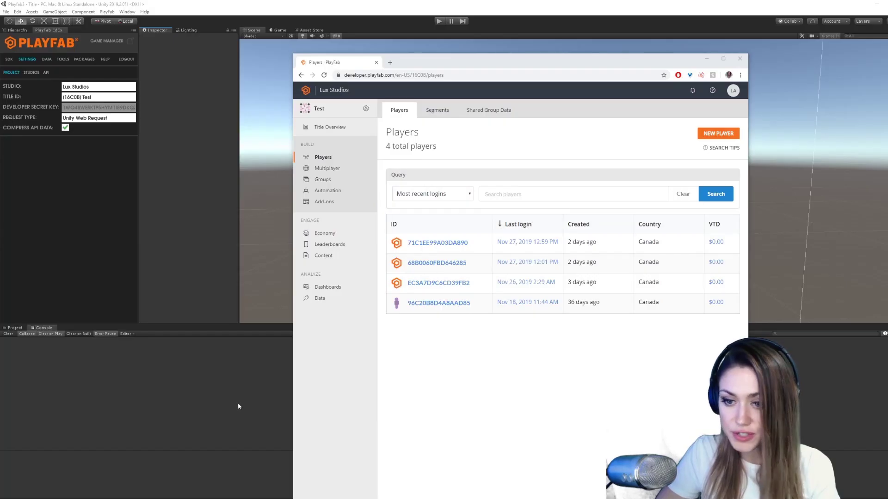
left_click(238, 407)
Enter play mode and fill the sign-up form with a username, email and password
left_click(442, 22)
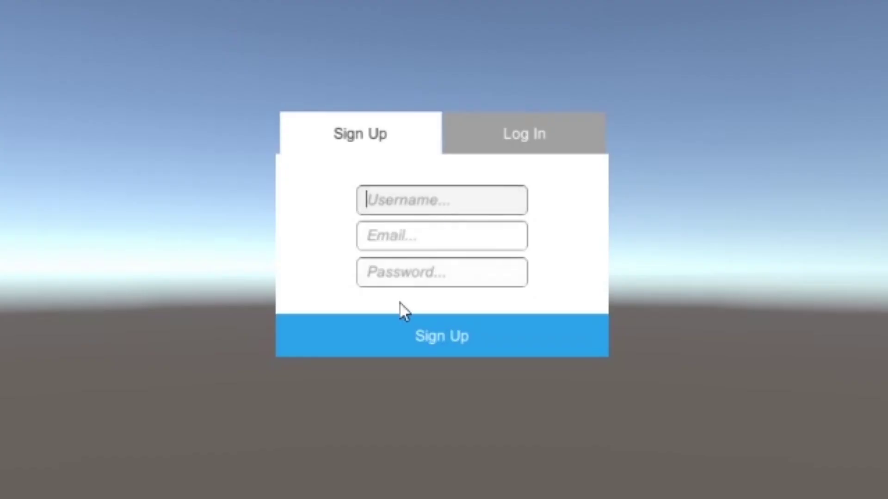
type("uana")
left_click(382, 243)
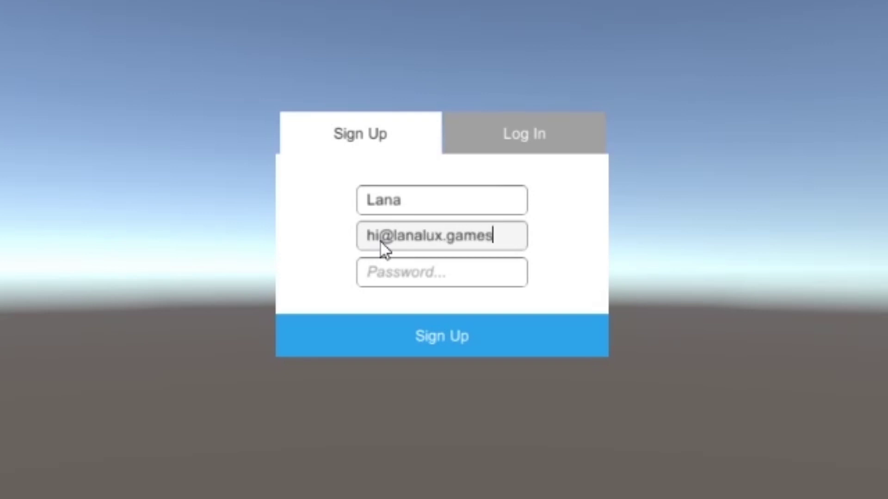
left_click(428, 273)
type("*********")
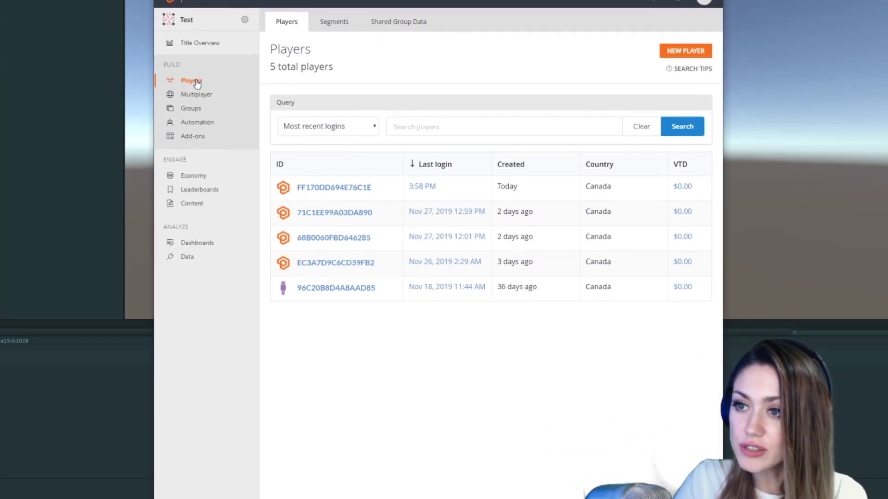
left_click(202, 44)
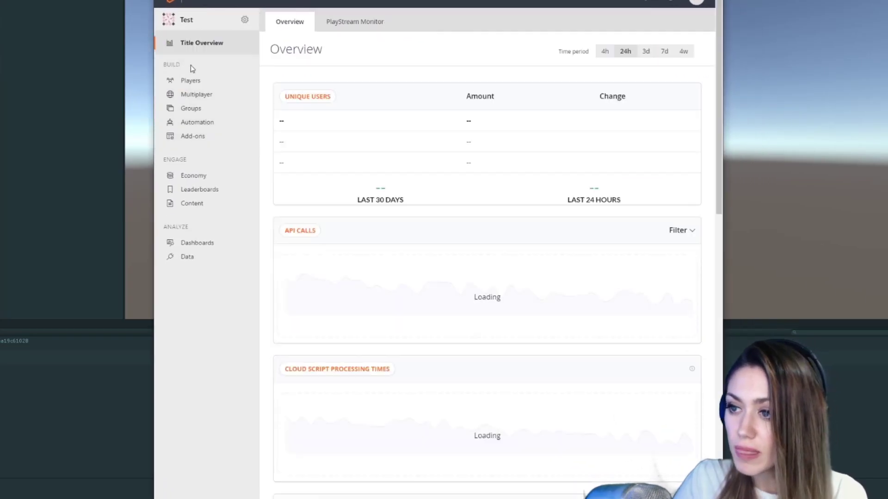
left_click_drag(718, 138, 886, 139)
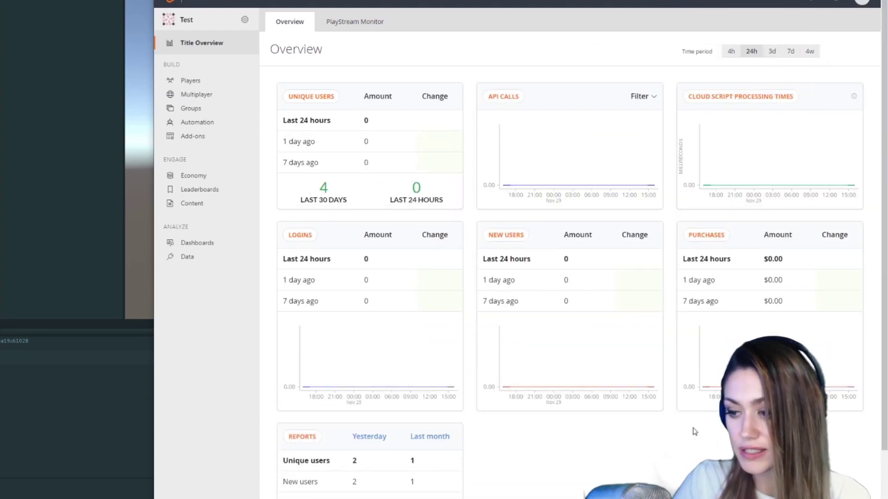
scroll(696, 423, "down", 2)
scroll(698, 414, "up", 2)
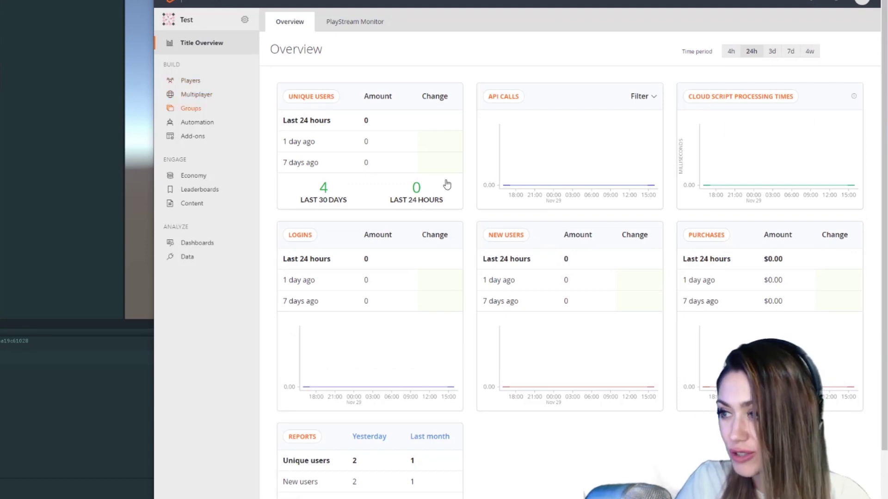
left_click(197, 94)
left_click(189, 82)
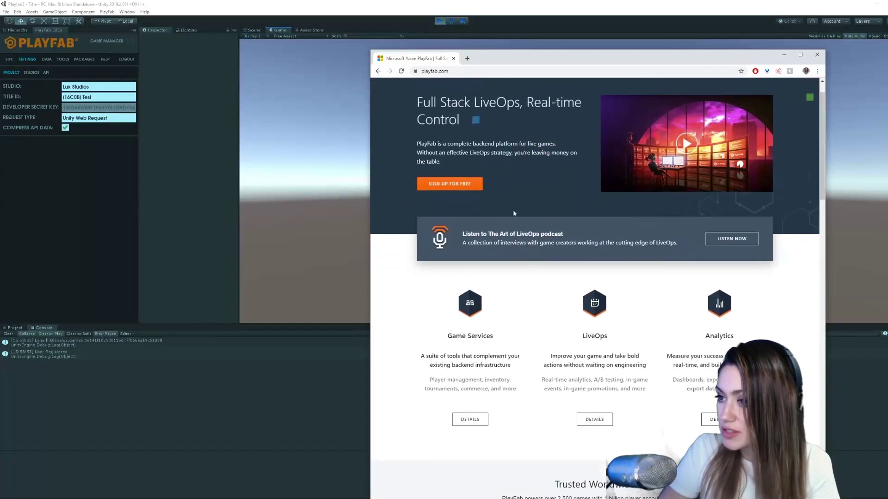
Scroll the homepage, widen the browser window and bring up Compare All Pricing Tiers
scroll(555, 195, "down", 2)
scroll(555, 194, "down", 3)
scroll(491, 172, "down", 5)
scroll(491, 172, "down", 5)
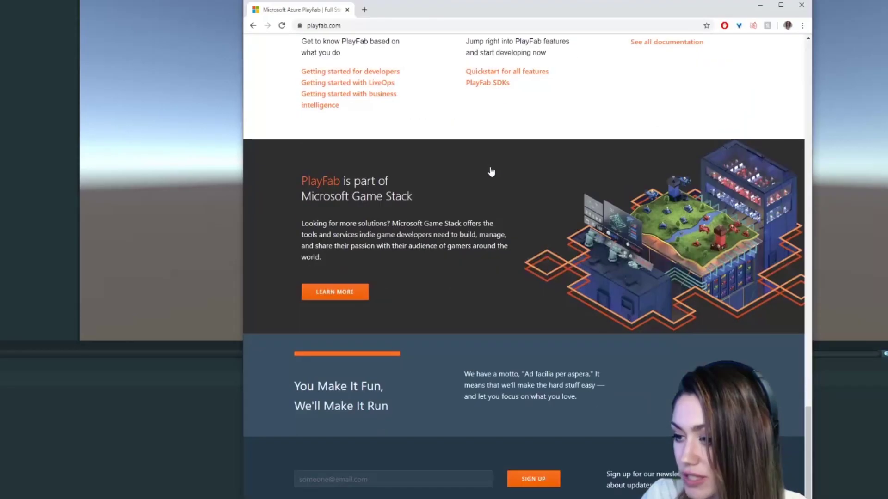
scroll(491, 167, "down", 2)
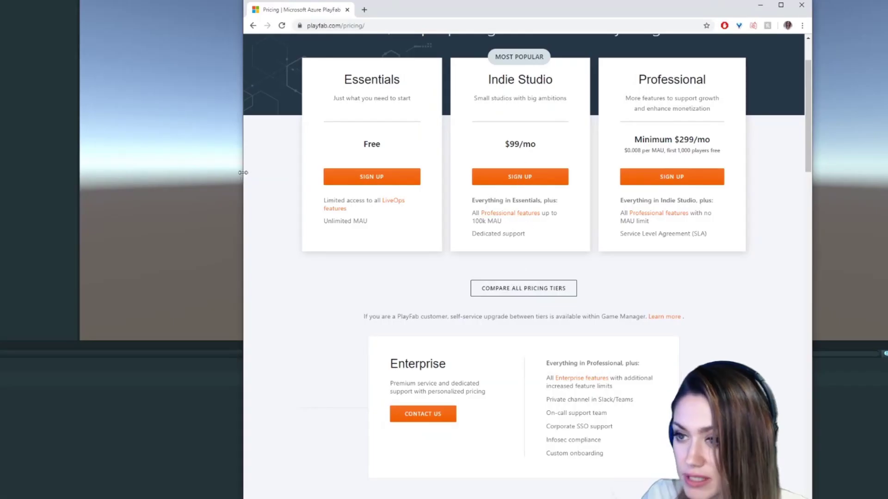
left_click_drag(244, 222, 84, 222)
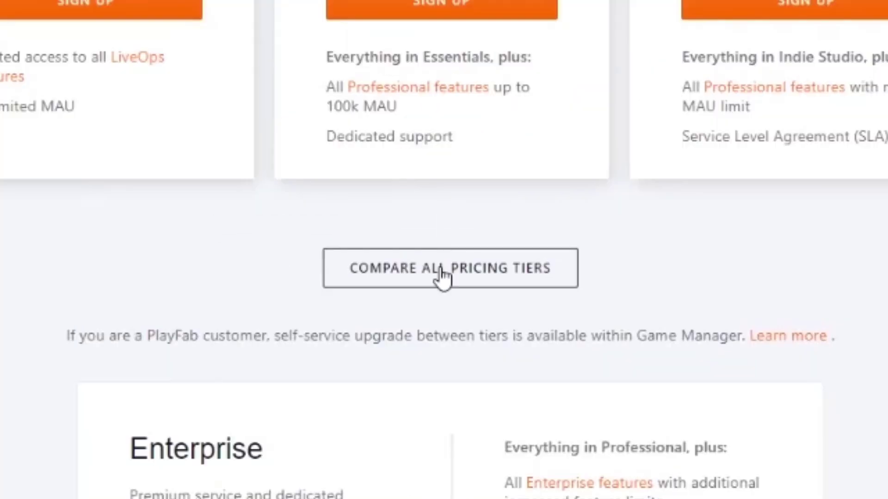
left_click(444, 289)
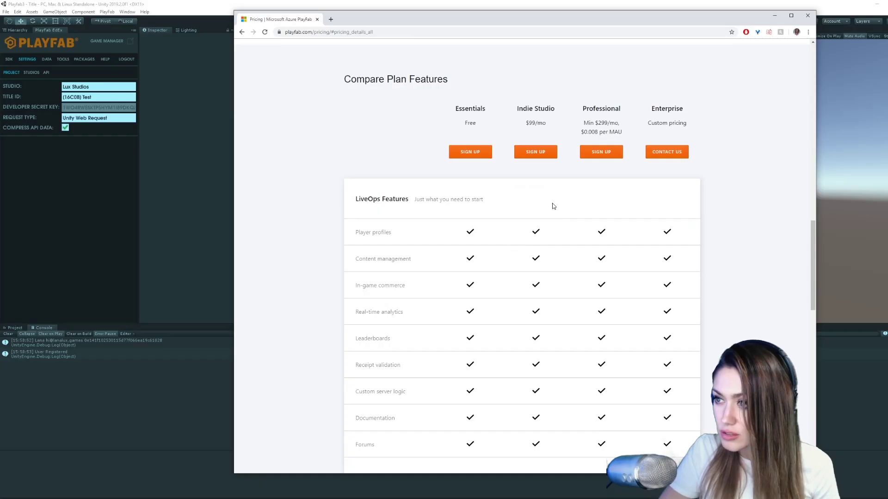
Read the comparison table, highlighting Player segmentation, Targeted stores, Live events and Real-time rules
scroll(574, 162, "down", 3)
scroll(574, 162, "down", 2)
scroll(573, 162, "up", 5)
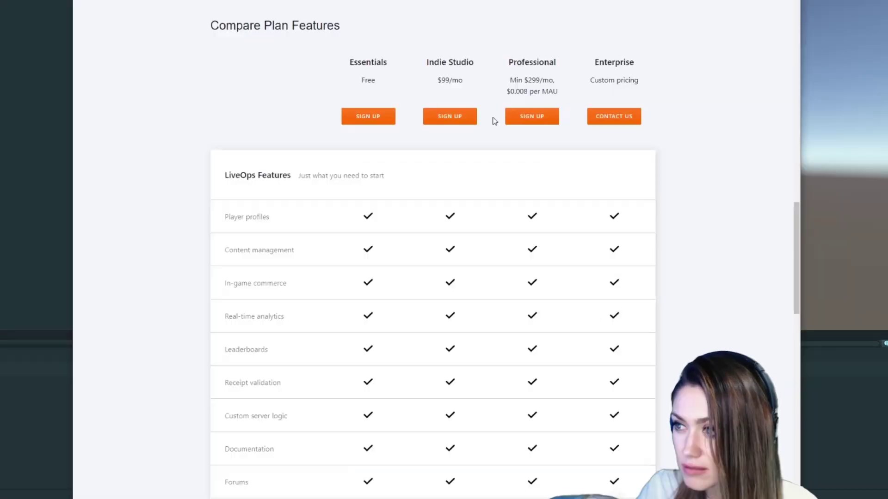
scroll(505, 259, "down", 10)
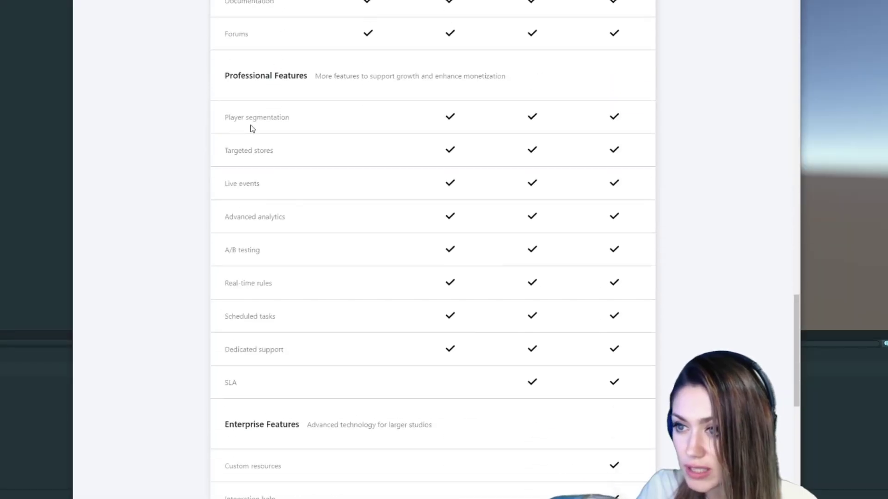
double_click(242, 118)
left_click_drag(236, 210, 332, 211)
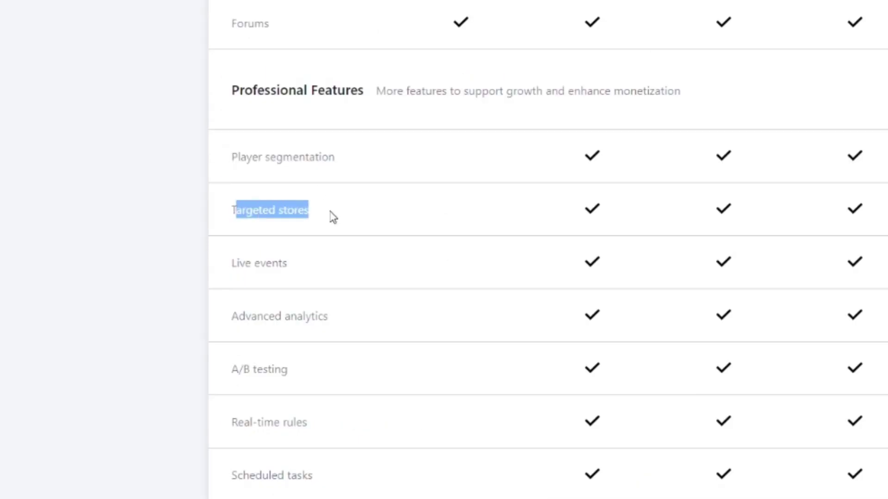
left_click_drag(236, 263, 307, 263)
left_click_drag(242, 316, 356, 323)
scroll(296, 287, "down", 5)
left_click_drag(241, 163, 314, 184)
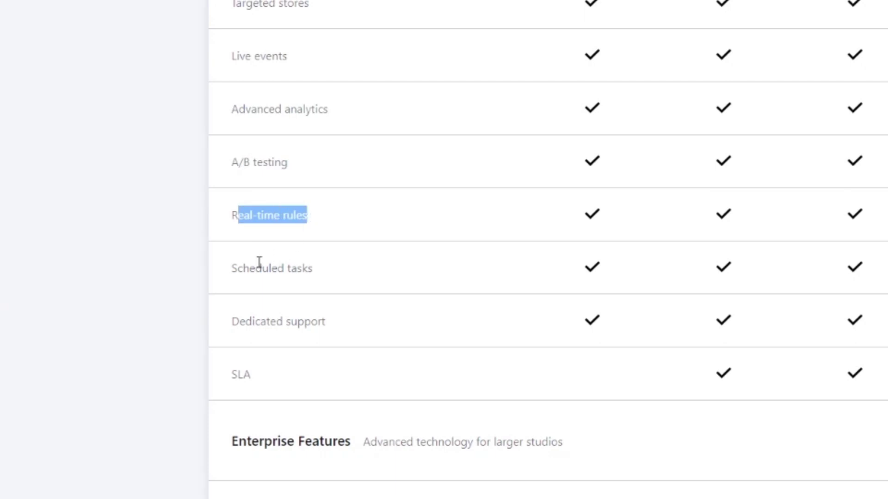
left_click_drag(237, 268, 331, 272)
left_click(301, 389)
Review LiveOps rows: Player profiles, Content management, Leaderboards, Receipt validation, Custom server logic, Documentation
scroll(450, 268, "up", 1)
scroll(437, 190, "up", 3)
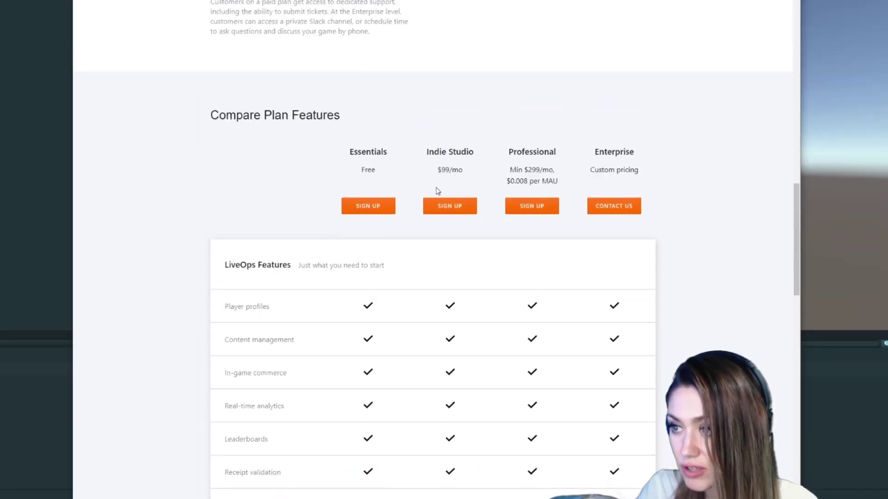
scroll(437, 191, "down", 4)
scroll(431, 178, "down", 10)
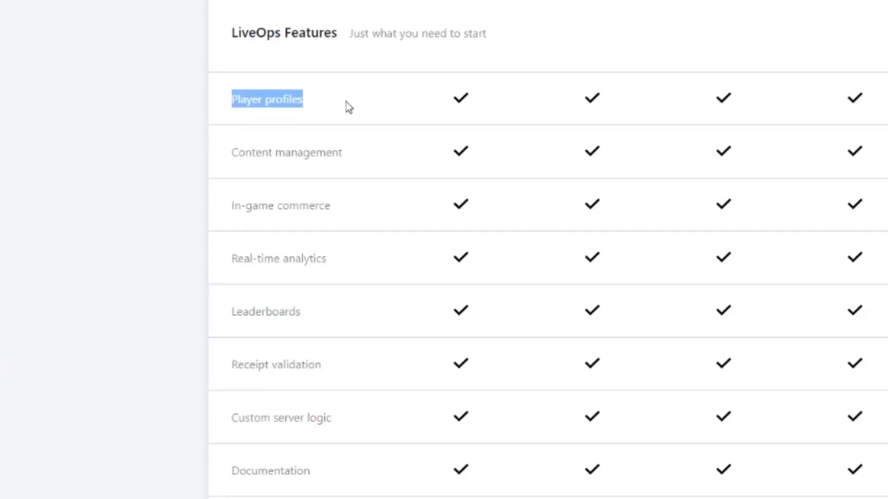
left_click_drag(230, 153, 345, 152)
left_click_drag(231, 205, 355, 203)
left_click_drag(231, 259, 344, 261)
left_click_drag(231, 312, 256, 355)
left_click_drag(231, 231, 331, 244)
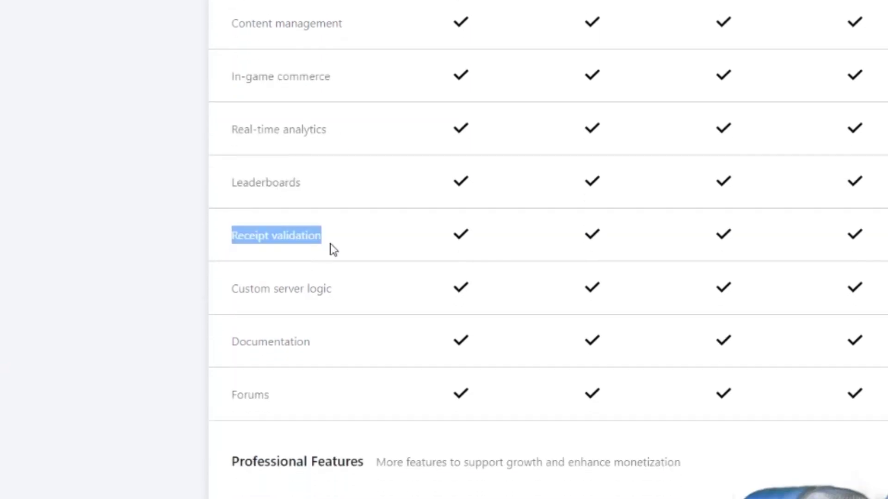
left_click_drag(232, 277, 349, 282)
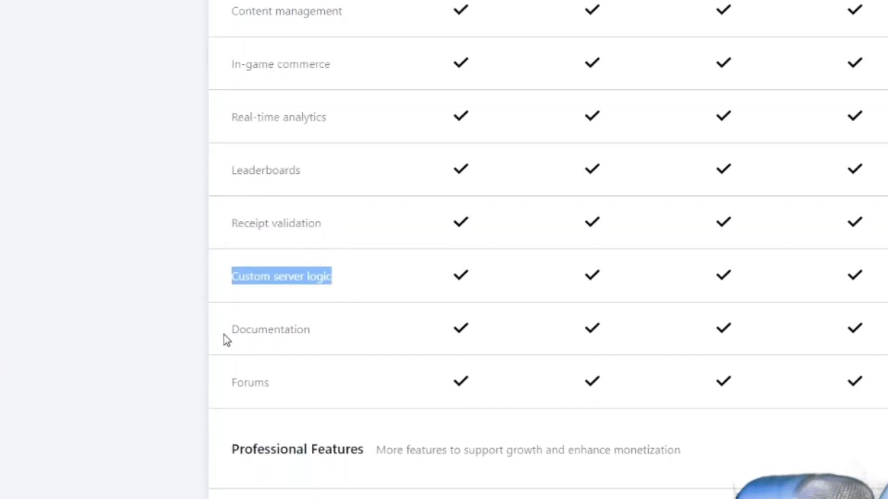
left_click_drag(227, 336, 298, 343)
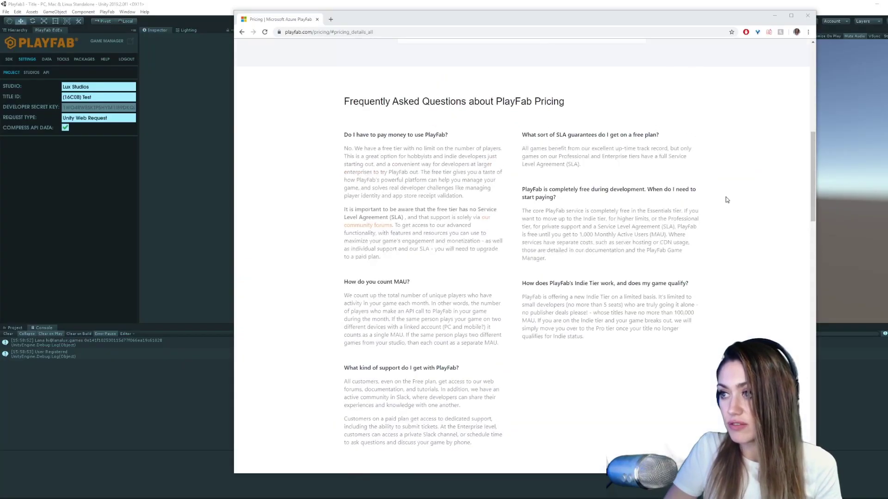
scroll(726, 195, "up", 5)
scroll(726, 195, "up", 5)
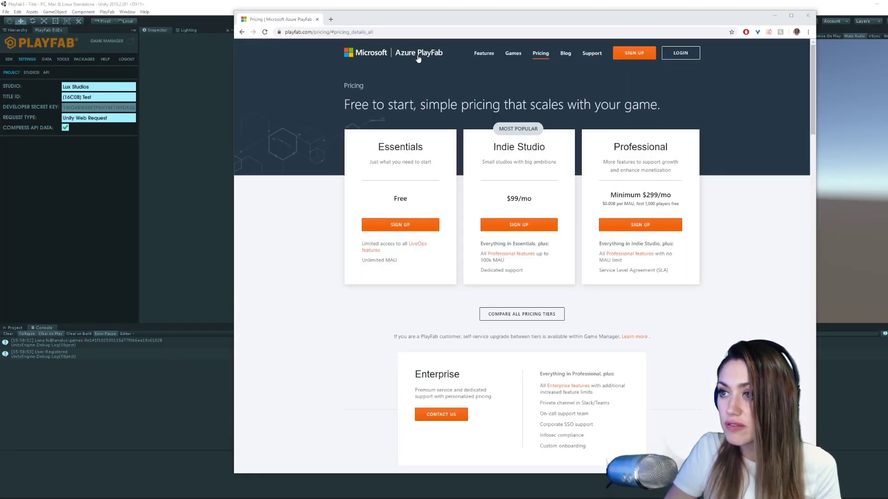
scroll(739, 222, "down", 5)
scroll(742, 224, "down", 10)
scroll(741, 224, "down", 4)
scroll(741, 222, "down", 2)
scroll(741, 222, "down", 2)
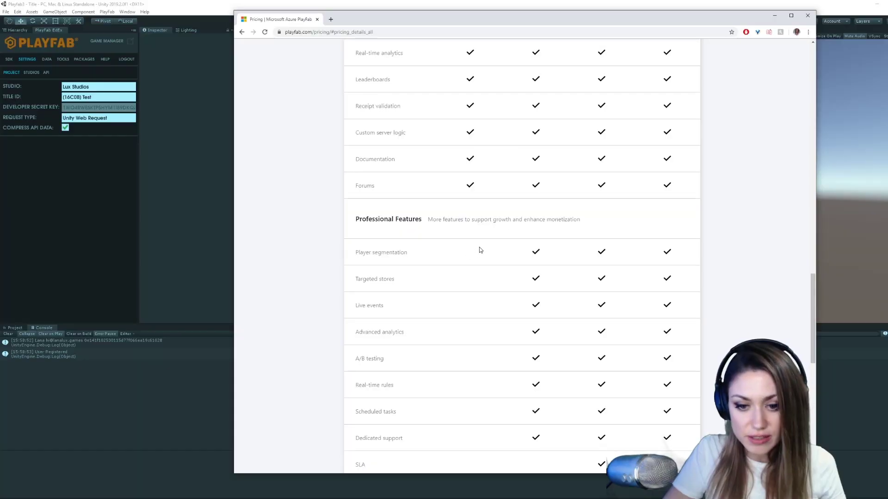
Scroll through the Game Services features page down to the Commerce section
scroll(480, 250, "up", 2)
scroll(483, 248, "up", 4)
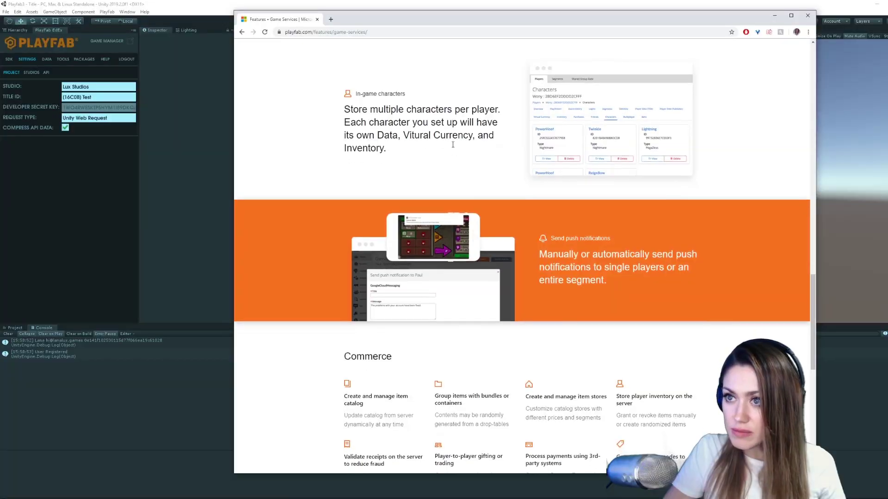
scroll(452, 139, "down", 4)
scroll(481, 135, "down", 2)
scroll(483, 137, "down", 1)
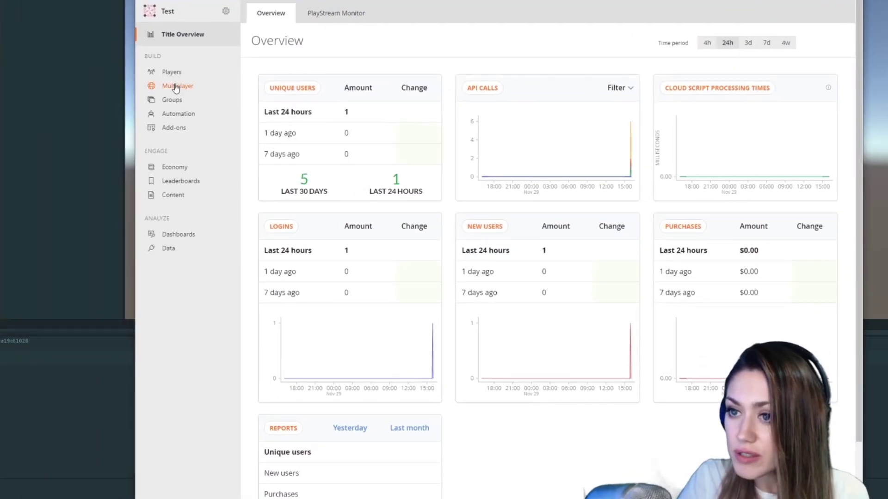
Move through Multiplayer and Groups in the sidebar to the Add-ons page
left_click(175, 88)
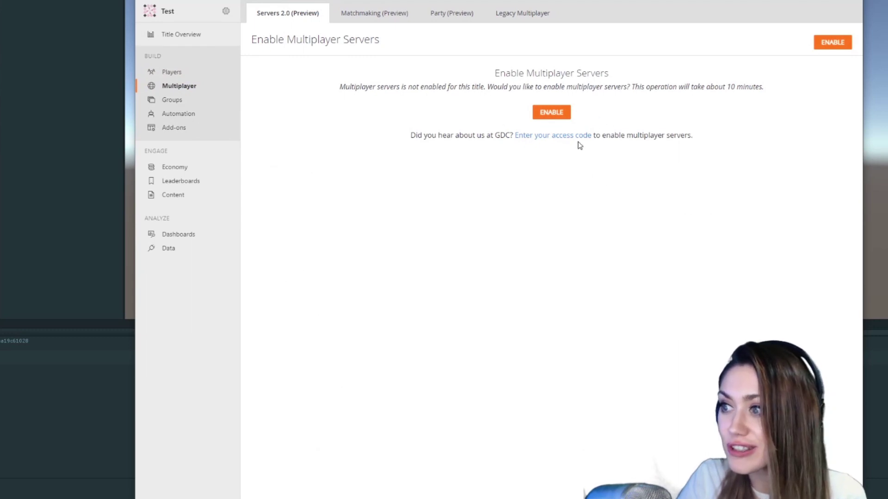
left_click(167, 100)
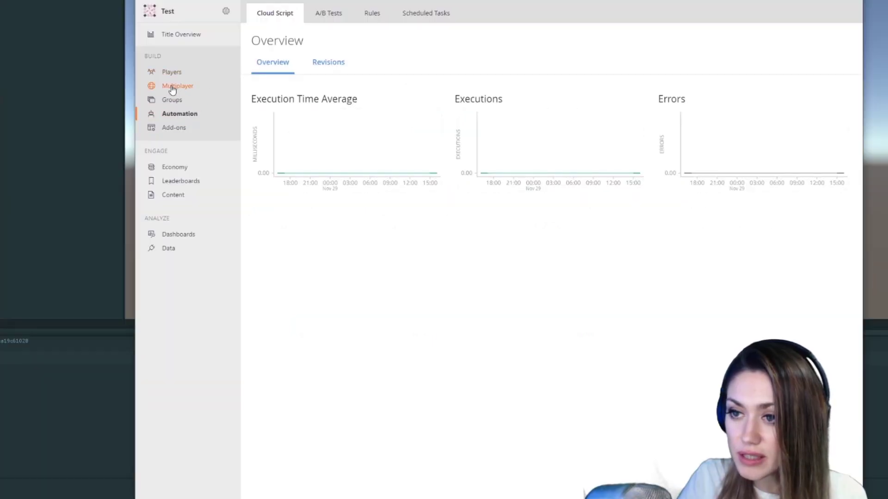
mouse_move(532, 148)
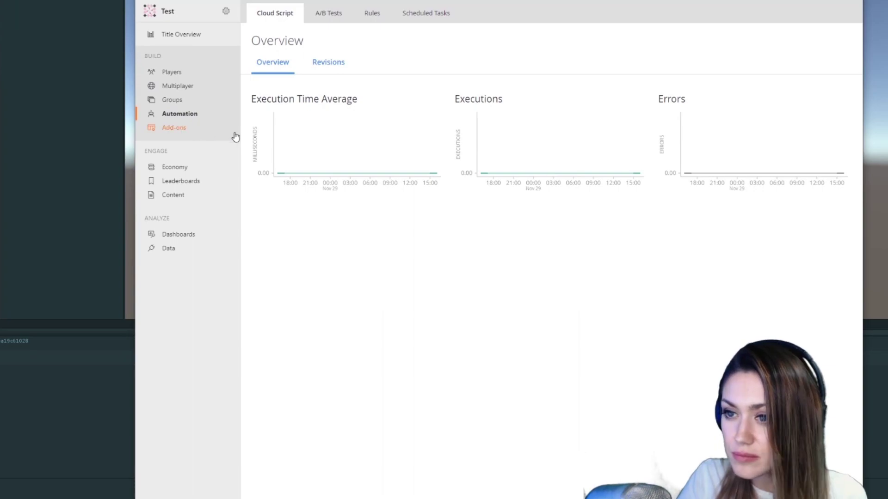
left_click(235, 137)
Highlight the add-ons introduction and description, then scroll through the Partner Add-ons platforms list
left_click_drag(257, 92, 390, 90)
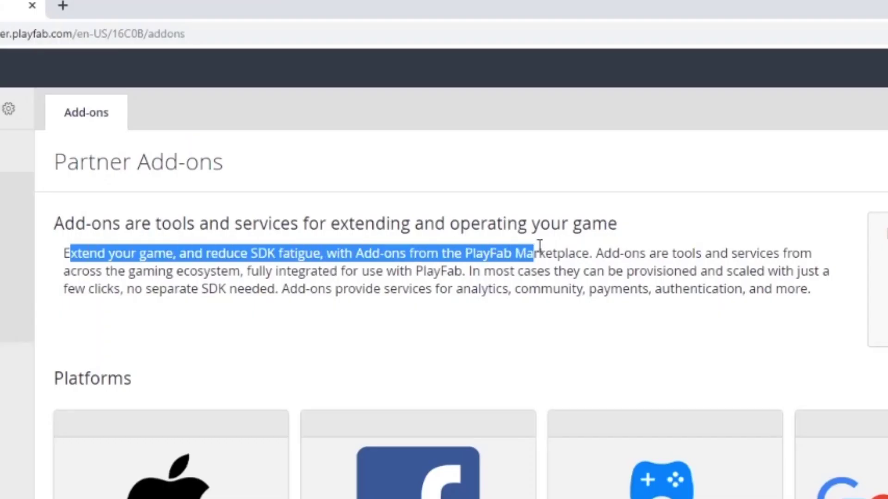
left_click_drag(546, 247, 724, 256)
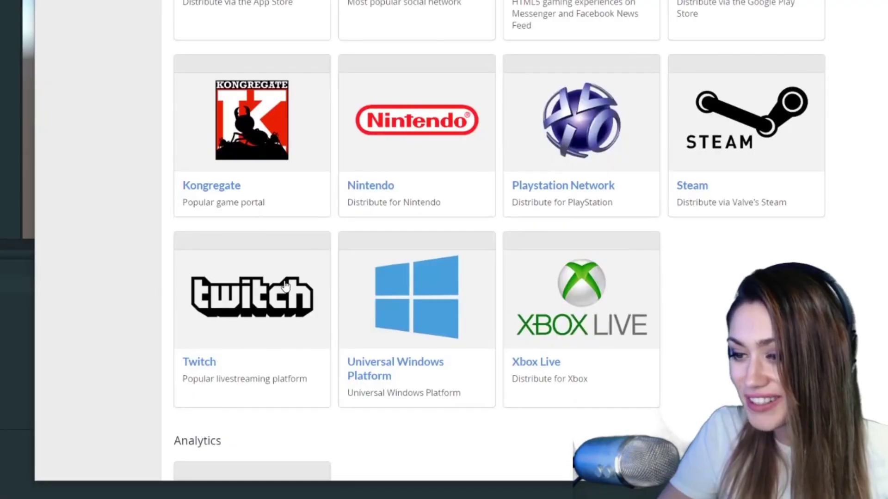
scroll(295, 218, "down", 2)
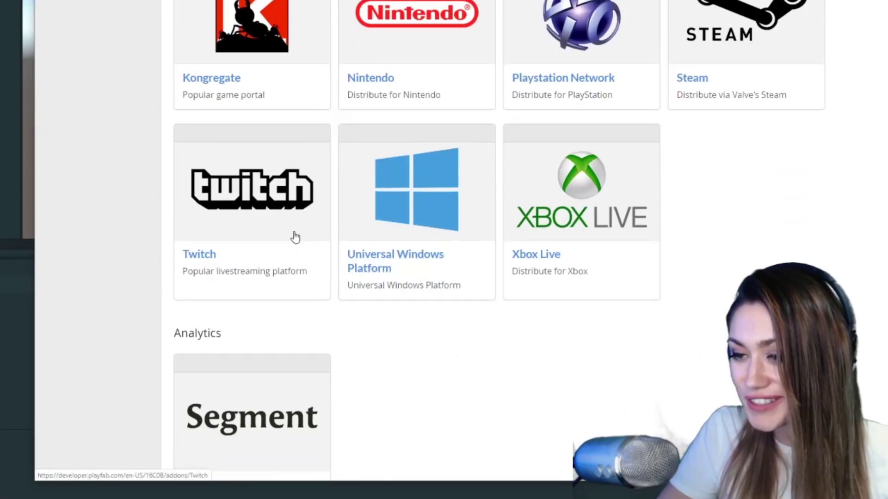
scroll(294, 222, "down", 1)
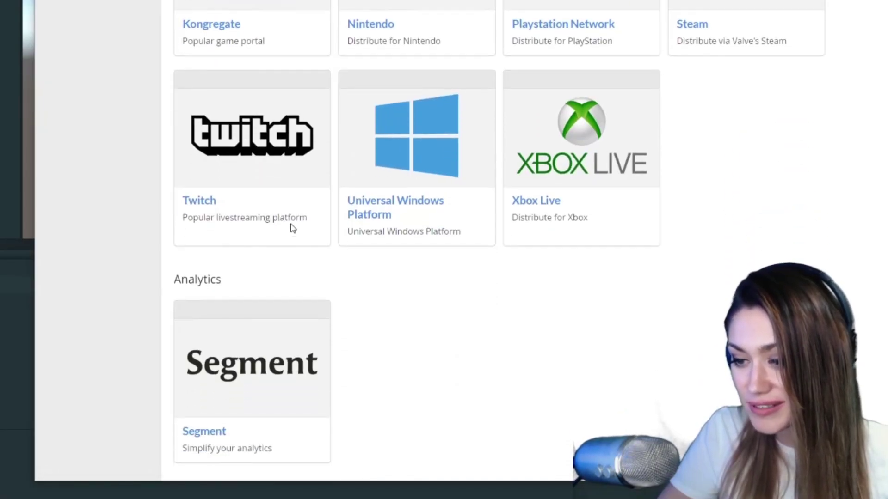